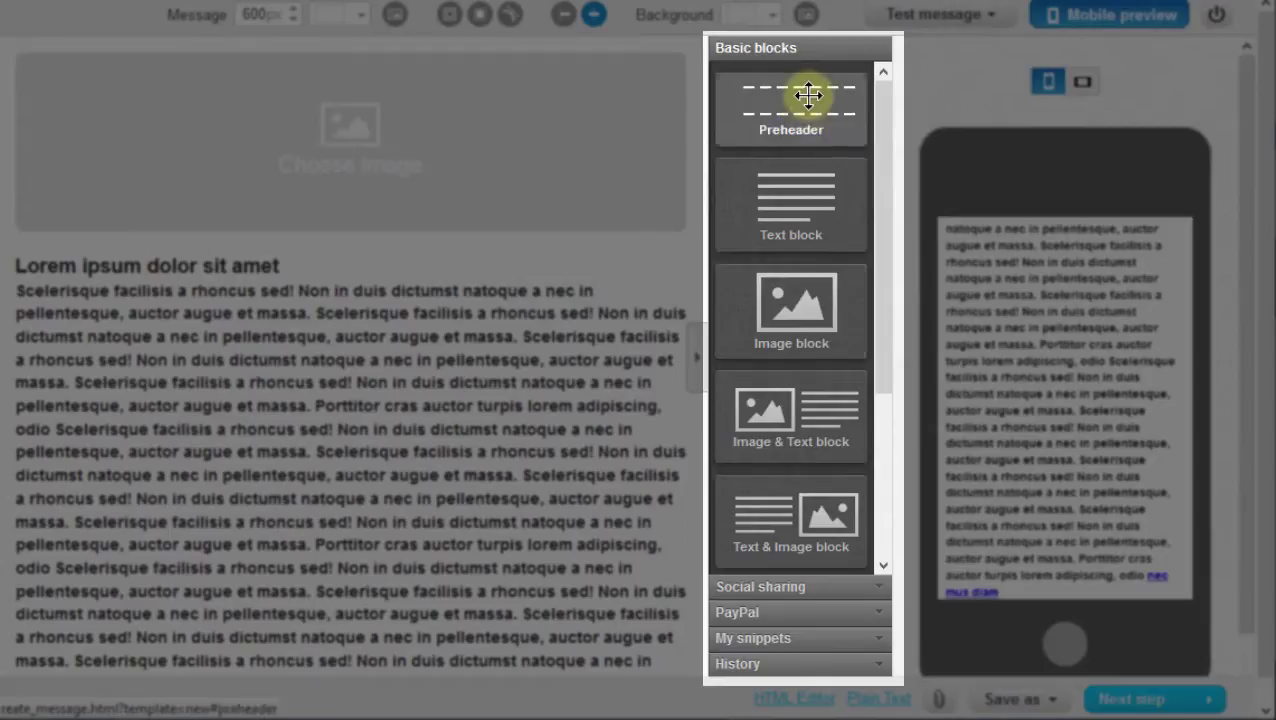
- Add a preheader block and a text block between the header image and the main text
left_click(884, 125)
left_click_drag(882, 192, 890, 374)
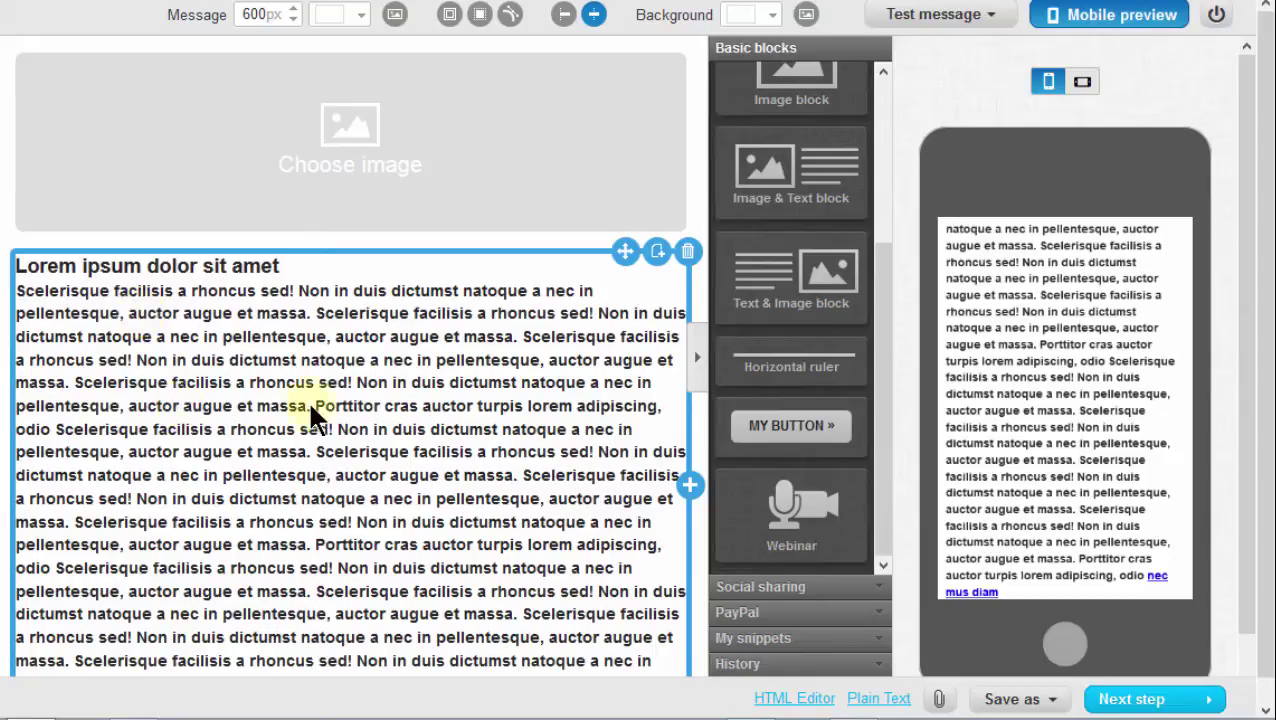
left_click_drag(887, 226, 882, 64)
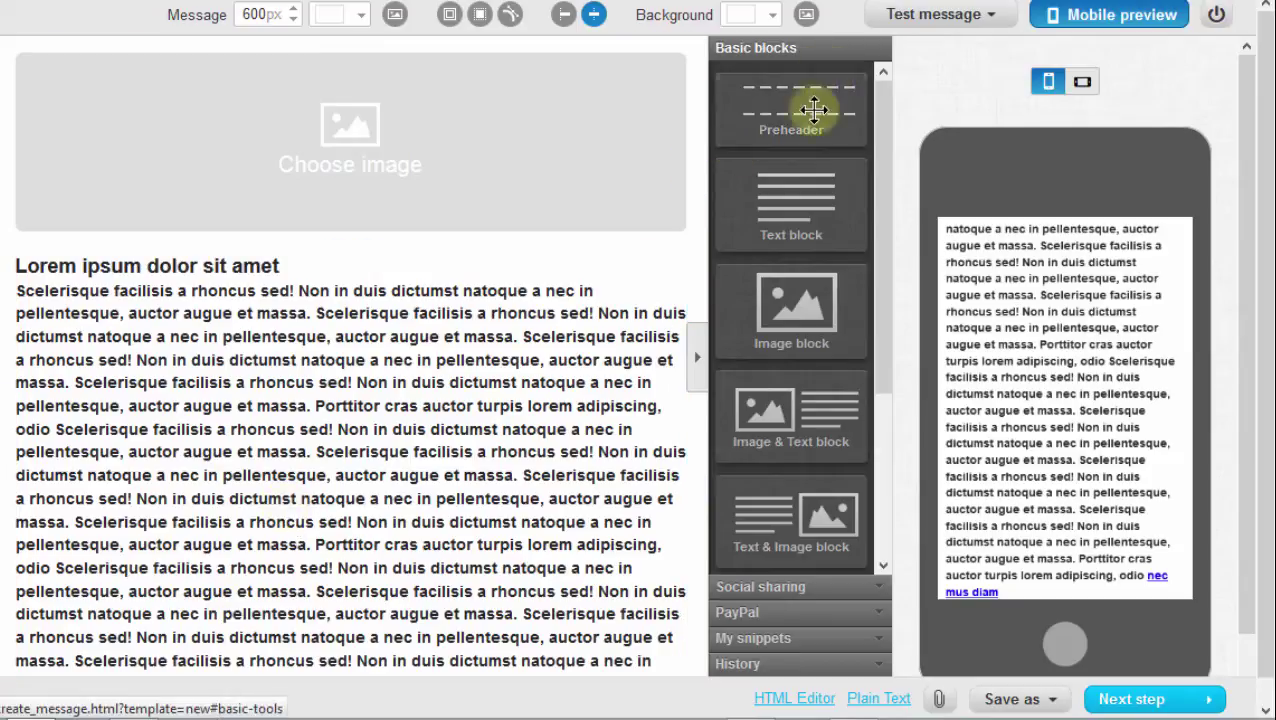
left_click(783, 121)
left_click_drag(783, 121, 478, 318)
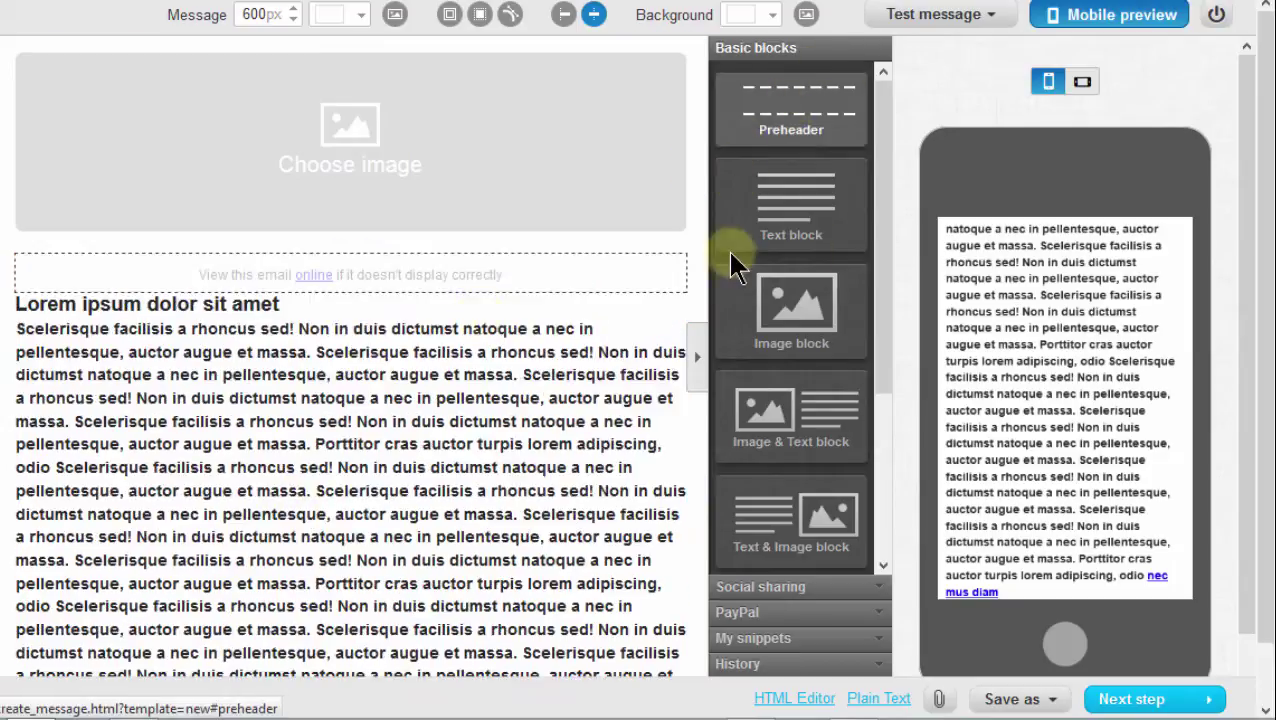
left_click_drag(801, 222, 542, 370)
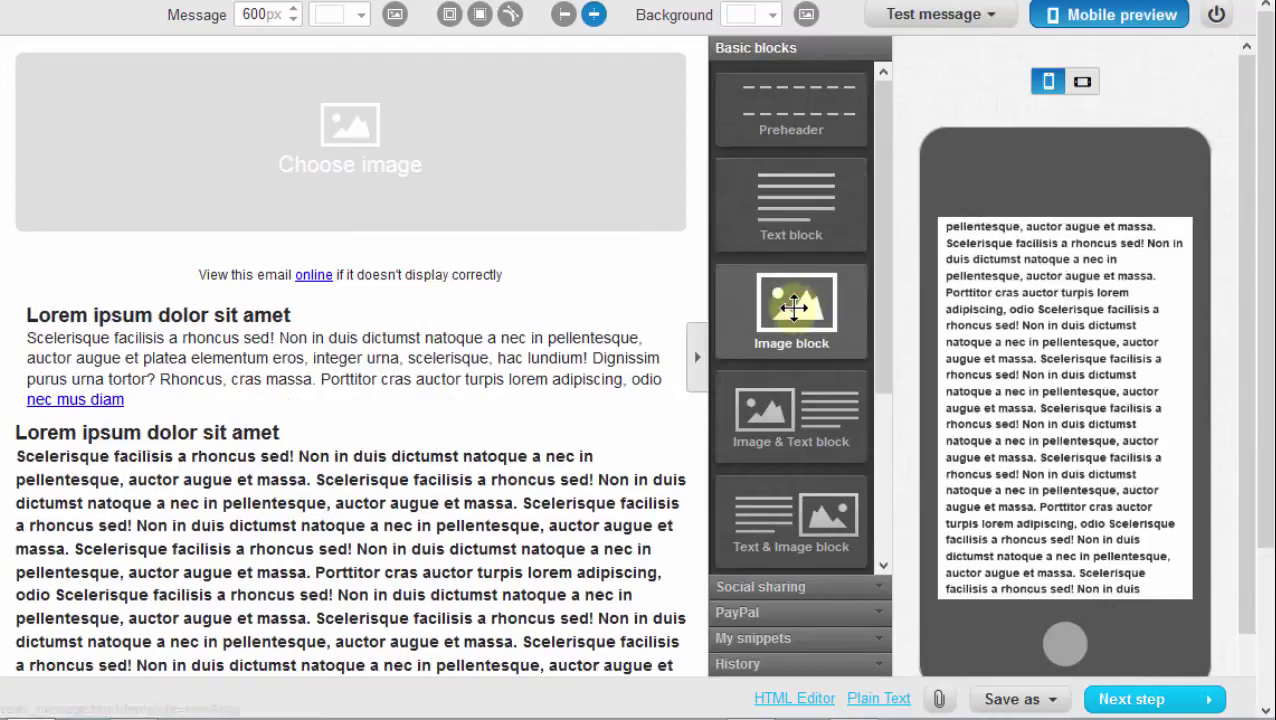
- Add an image block to the start of the main text and a button block above it
left_click_drag(793, 309, 441, 533)
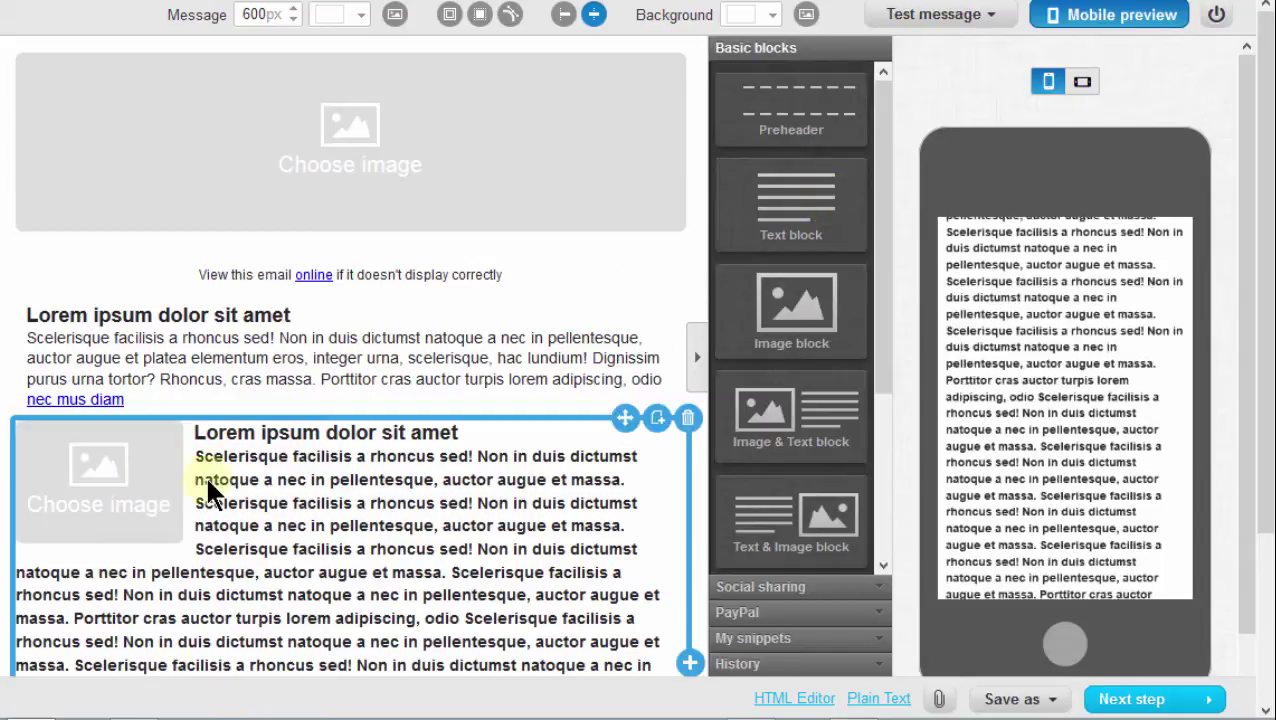
left_click_drag(880, 113, 881, 512)
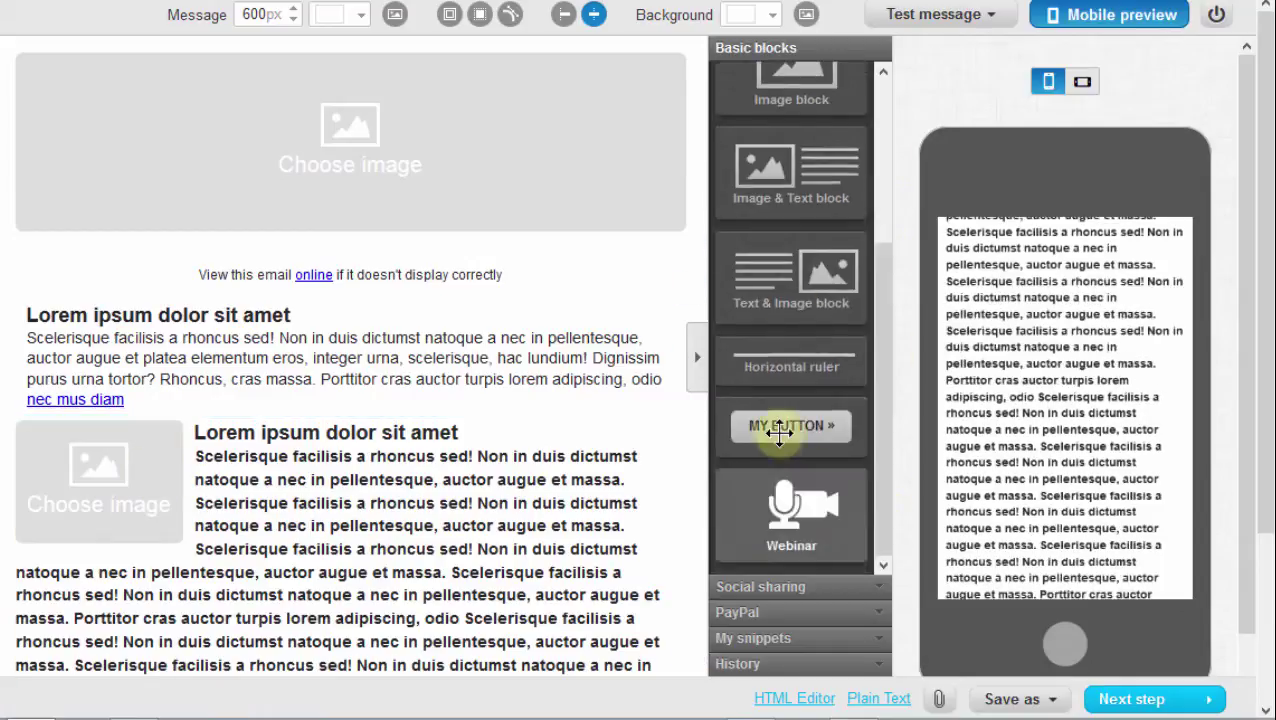
left_click_drag(789, 423, 276, 470)
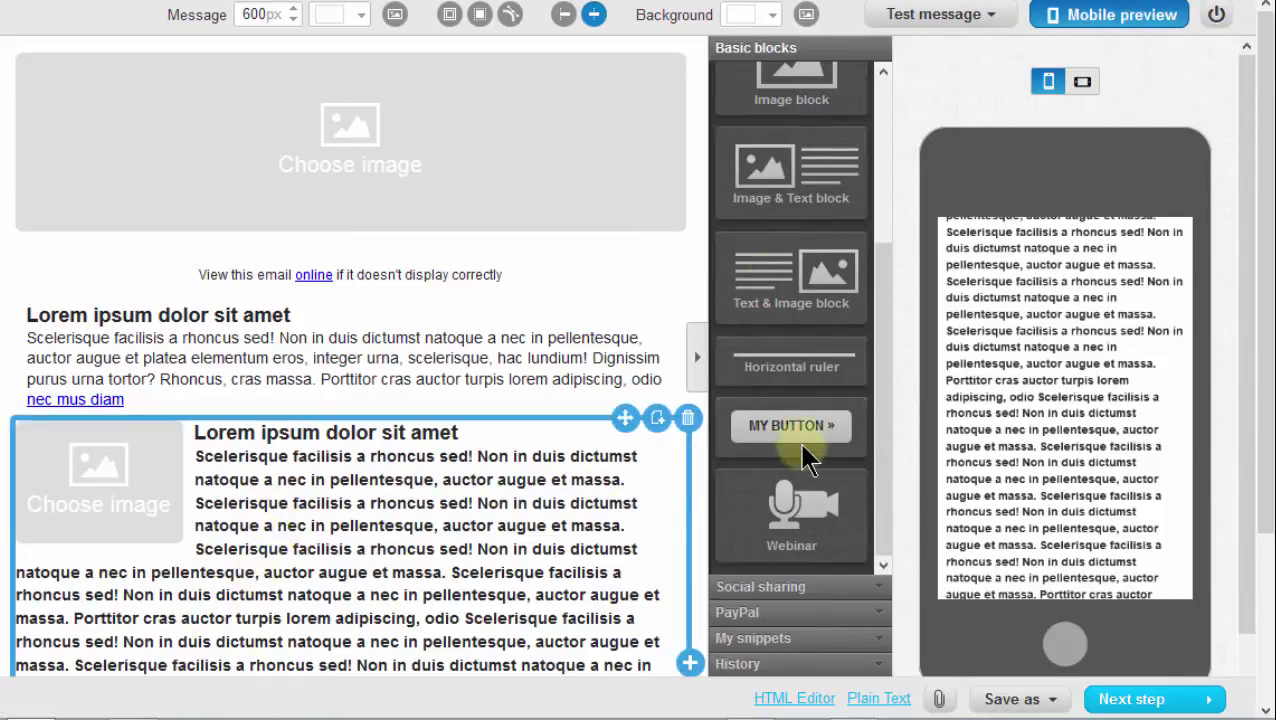
left_click_drag(789, 425, 389, 595)
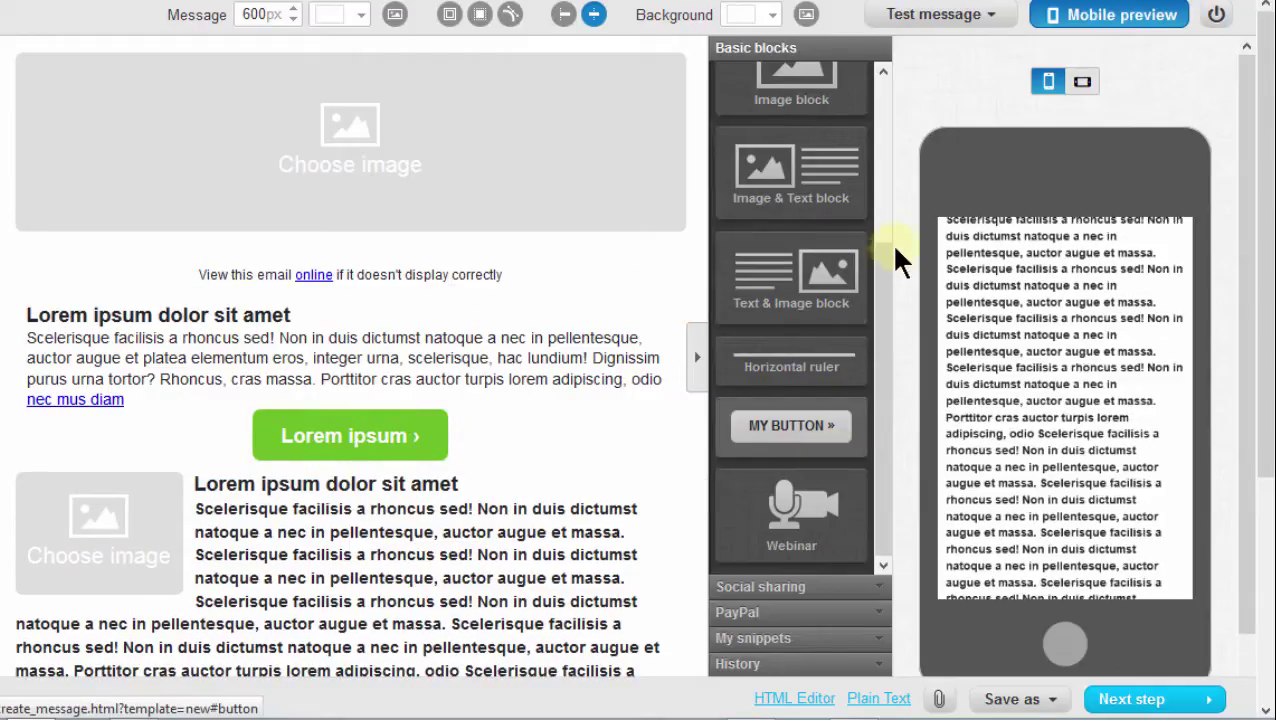
- Look through the available basic blocks, the social sharing buttons and the PayPal section
scroll(880, 130, "up", 3)
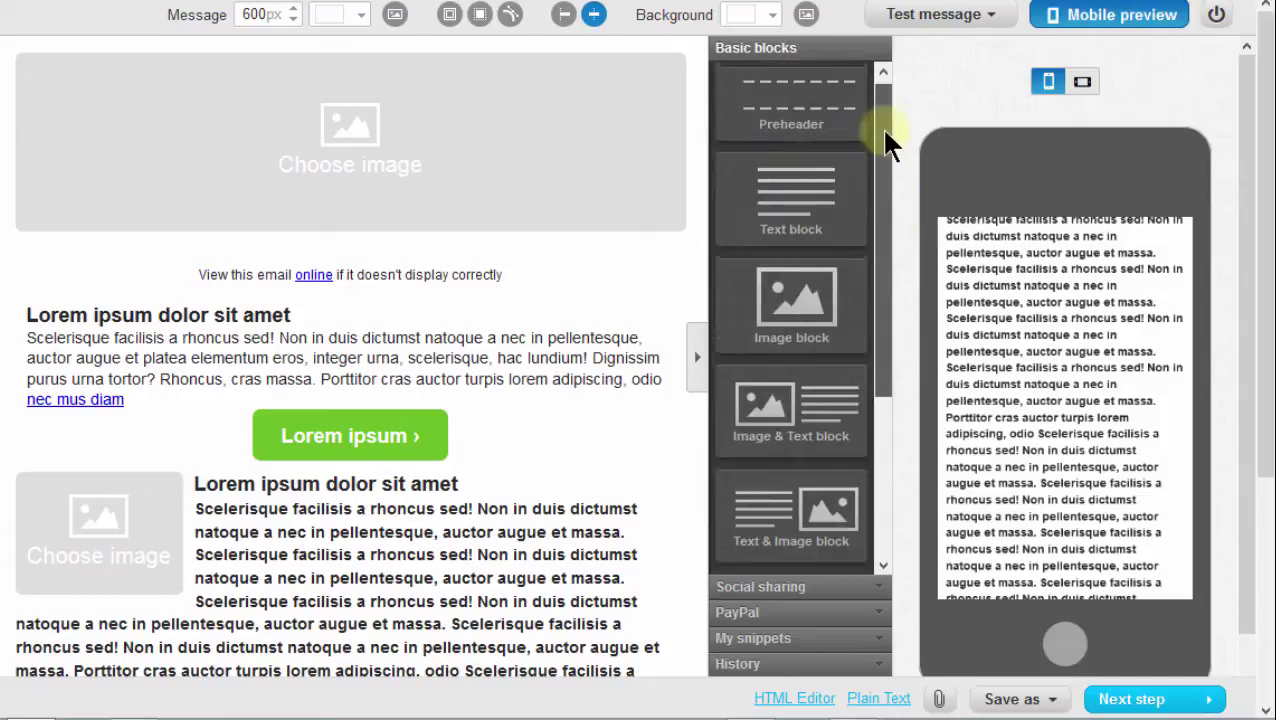
scroll(880, 130, "down", 3)
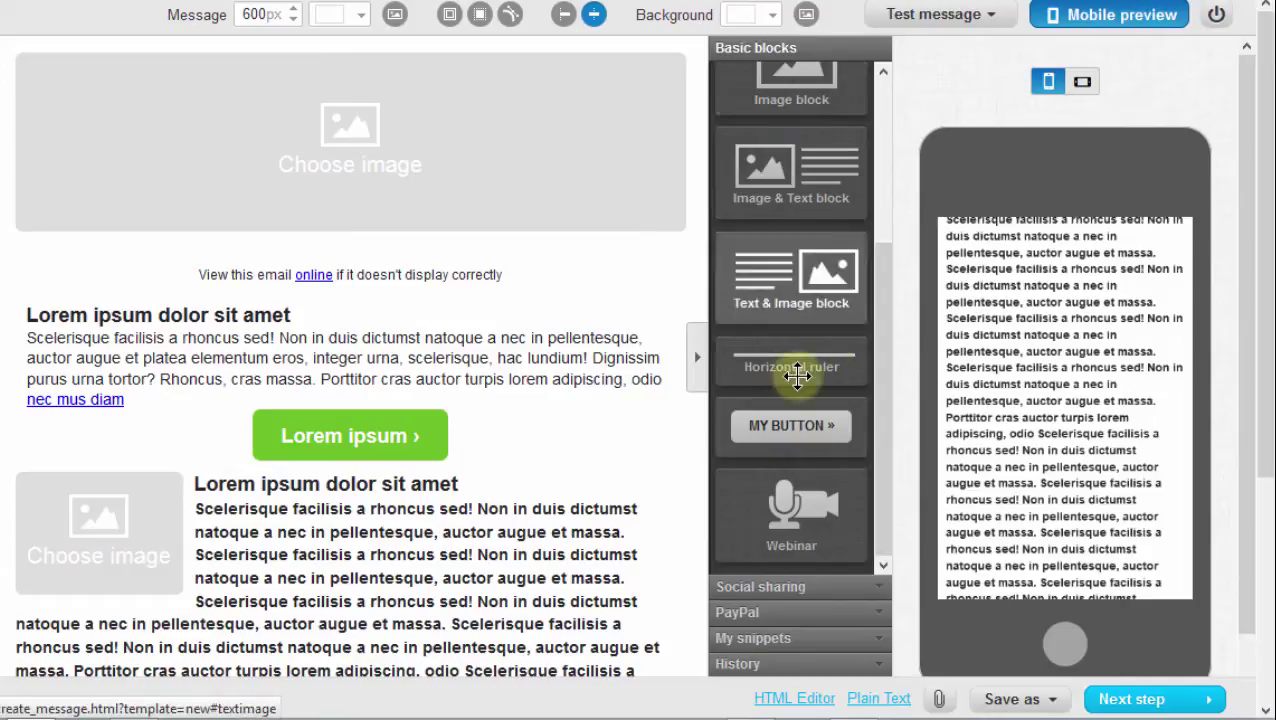
left_click(790, 590)
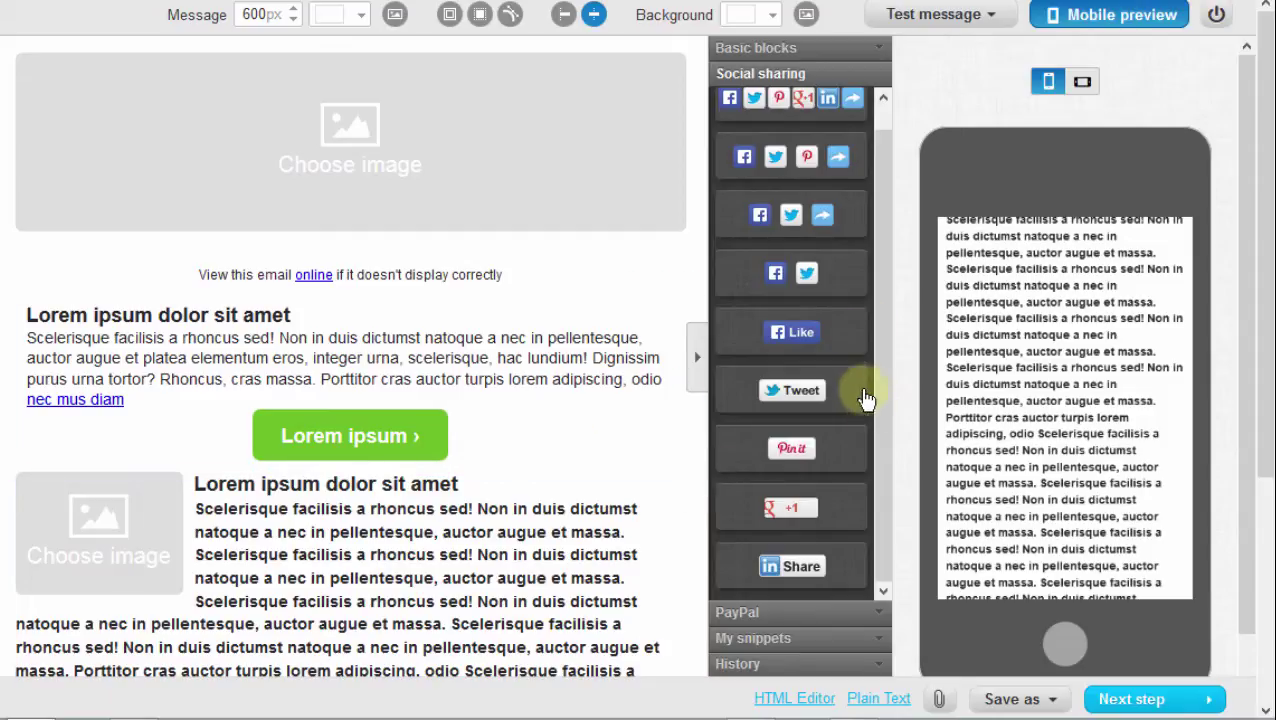
left_click(766, 622)
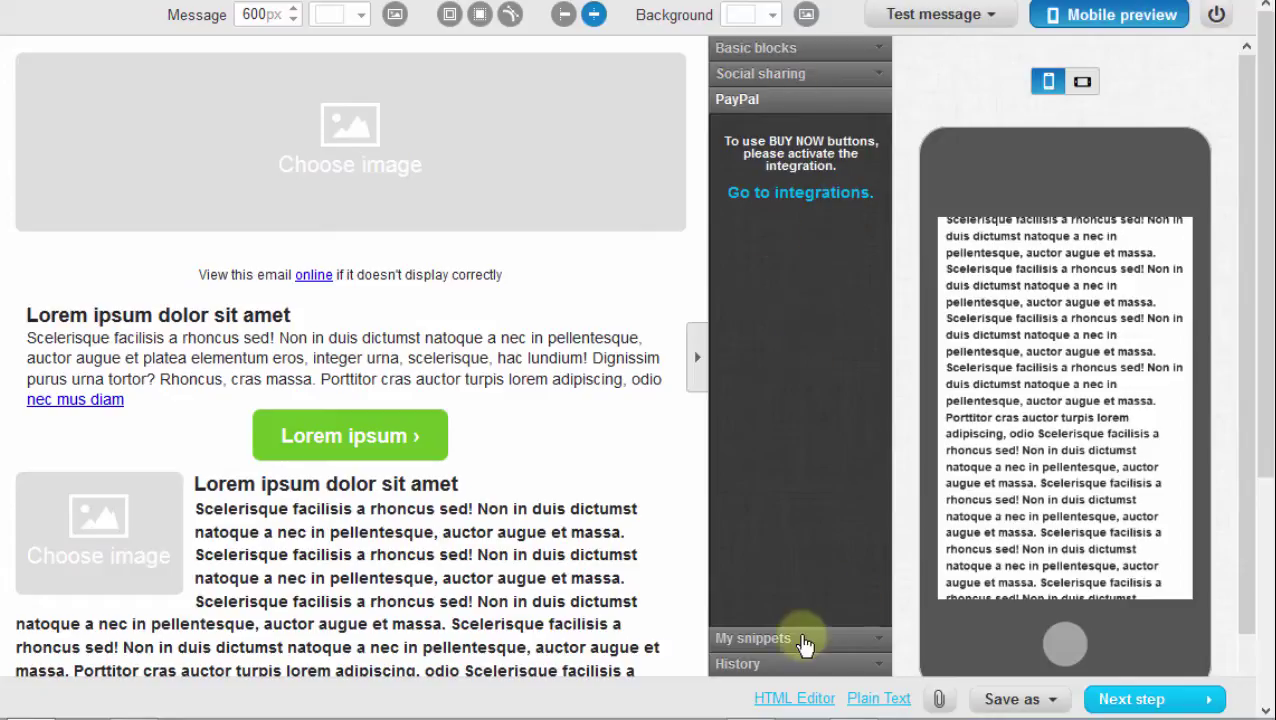
- Save the block containing the short text and the green button as a reusable snippet
left_click(772, 642)
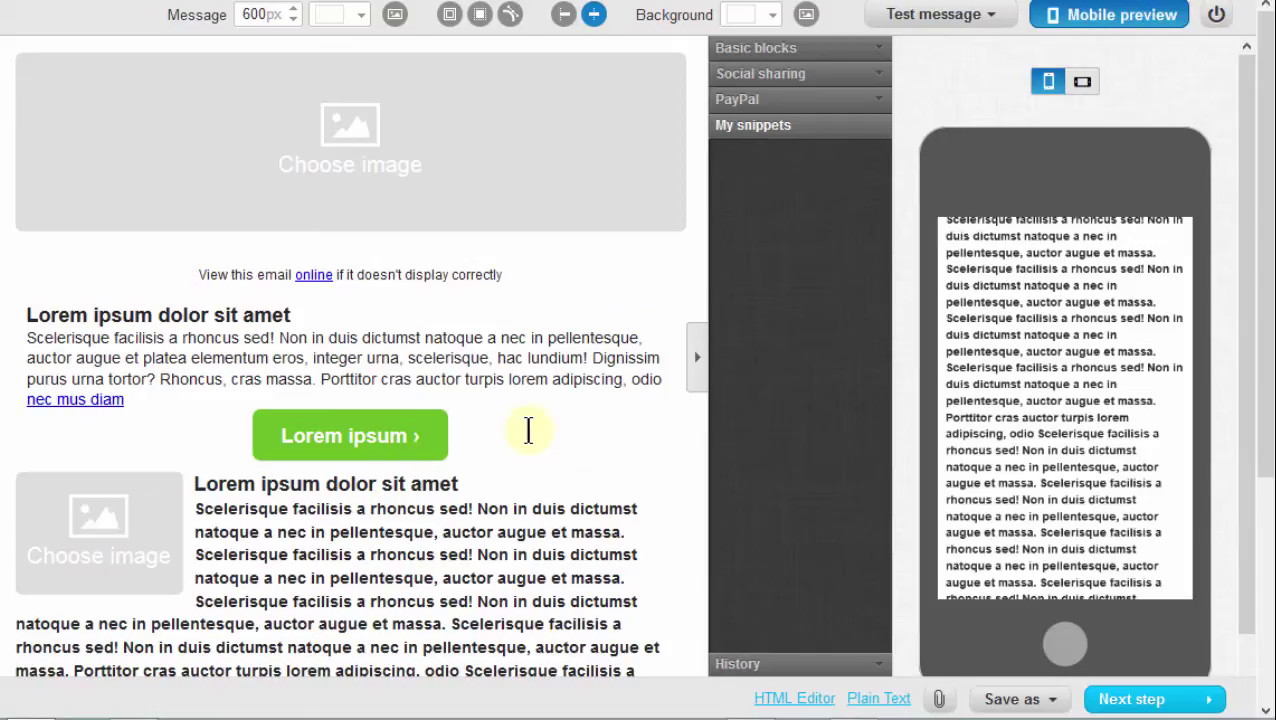
left_click(418, 441)
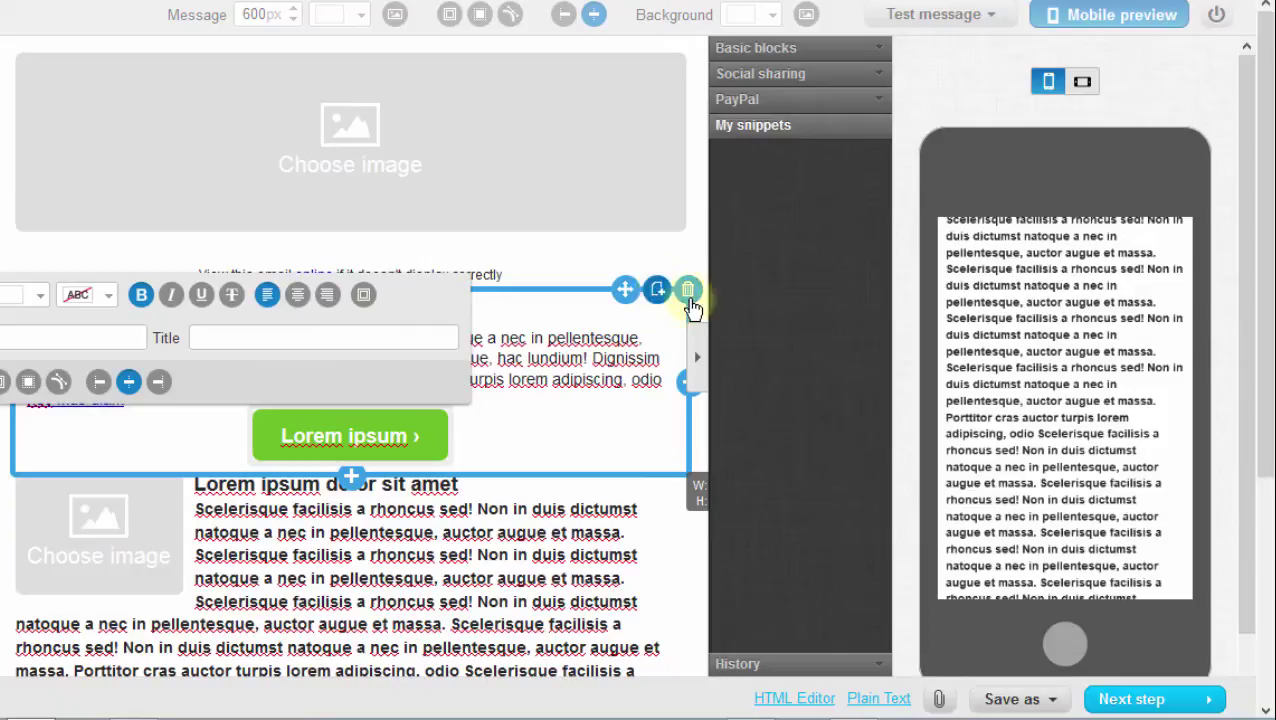
left_click(748, 222)
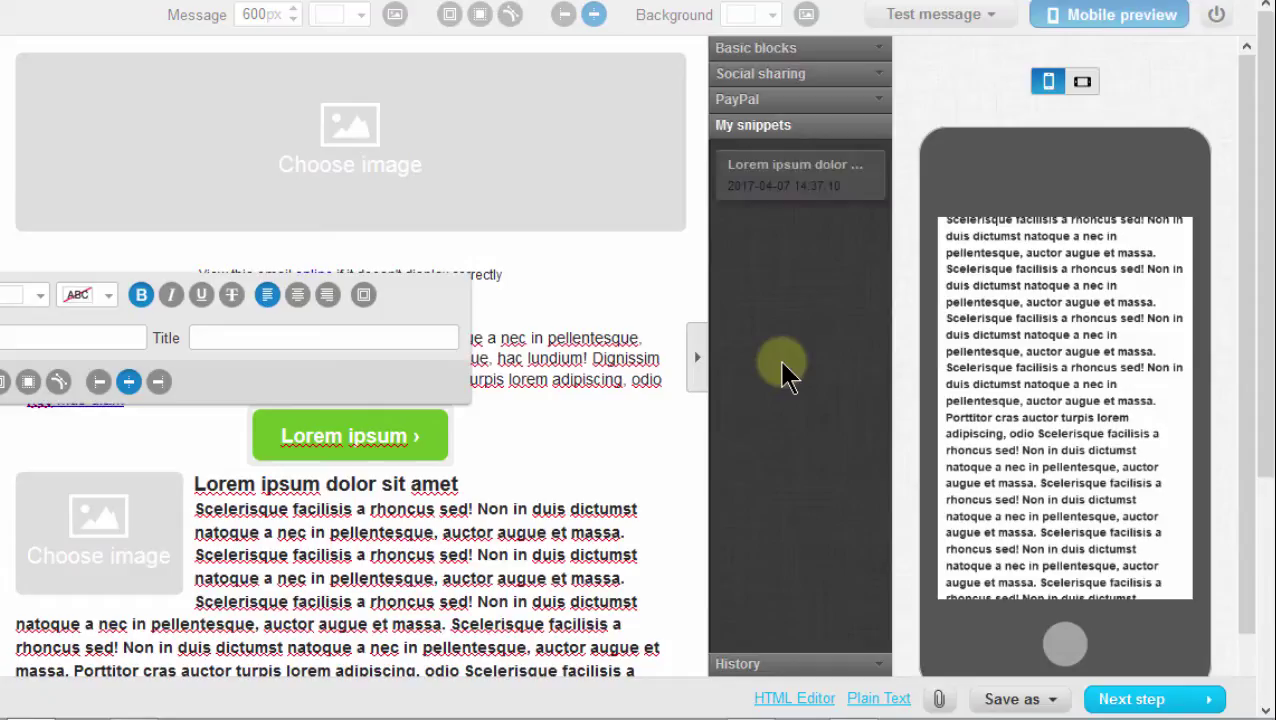
left_click(801, 166)
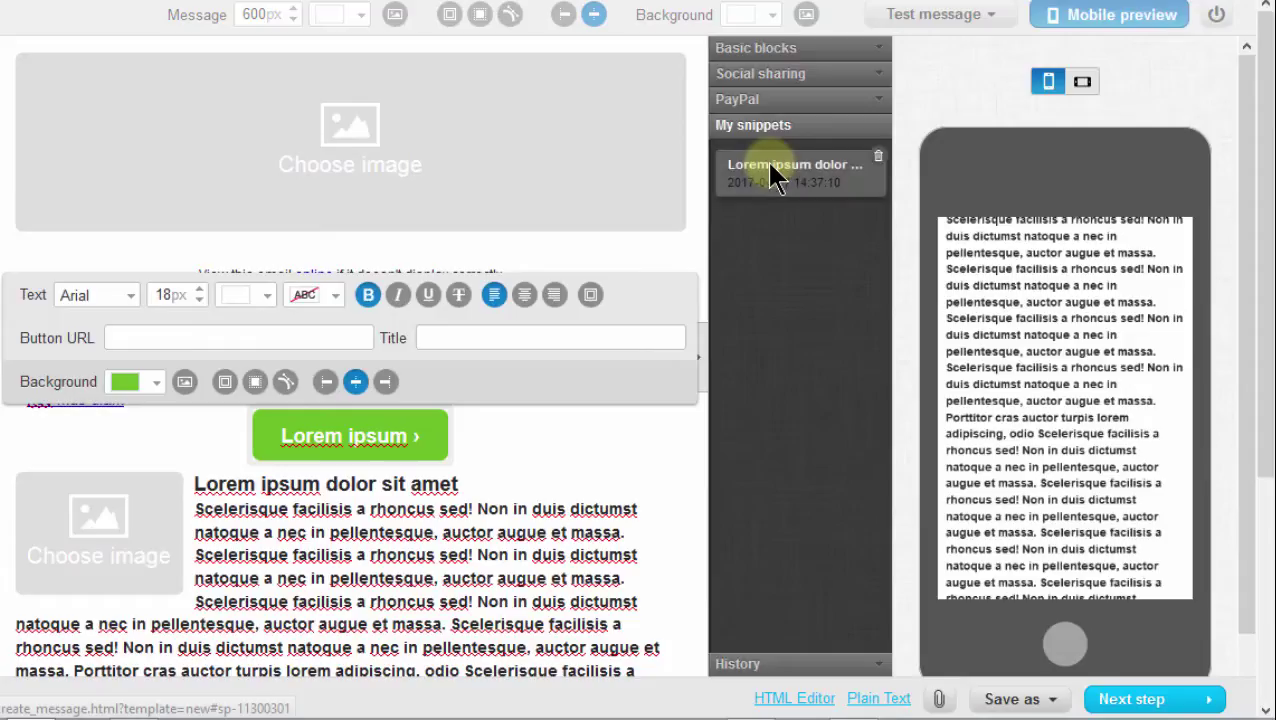
- Try to insert the saved snippet into the main text block and to store the header image block as a snippet
left_click_drag(778, 176, 379, 539)
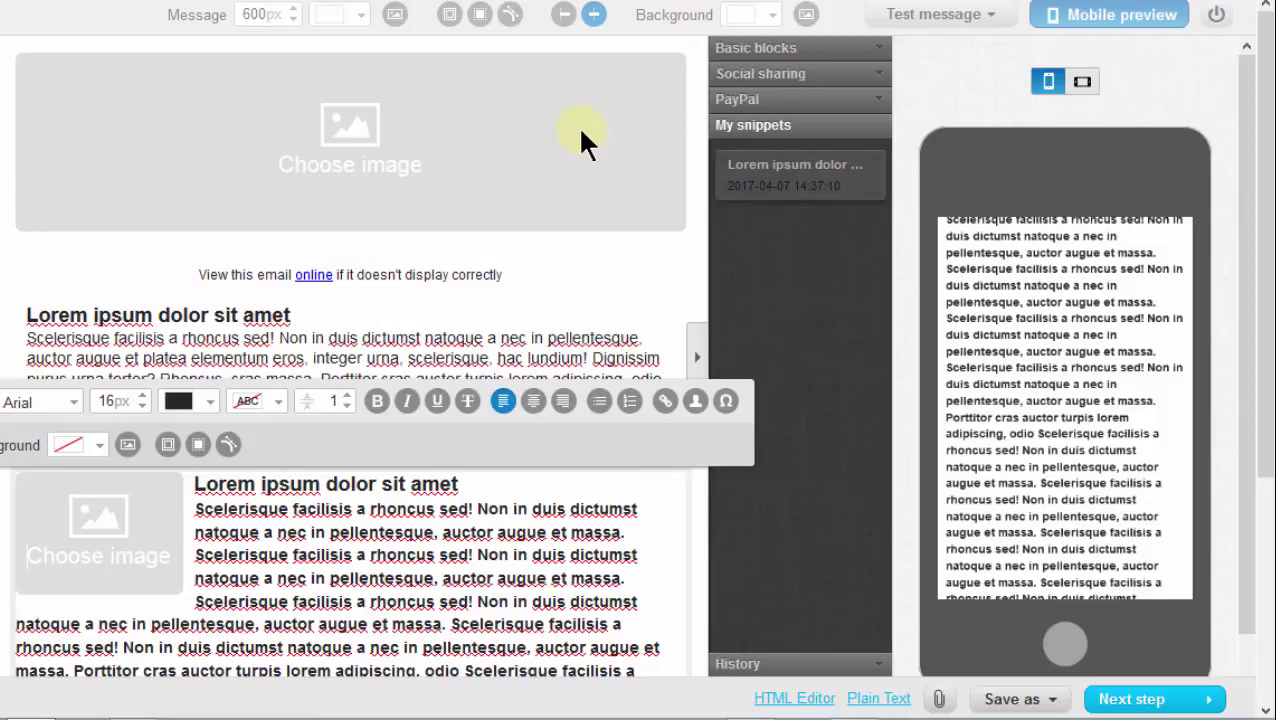
mouse_move(580, 130)
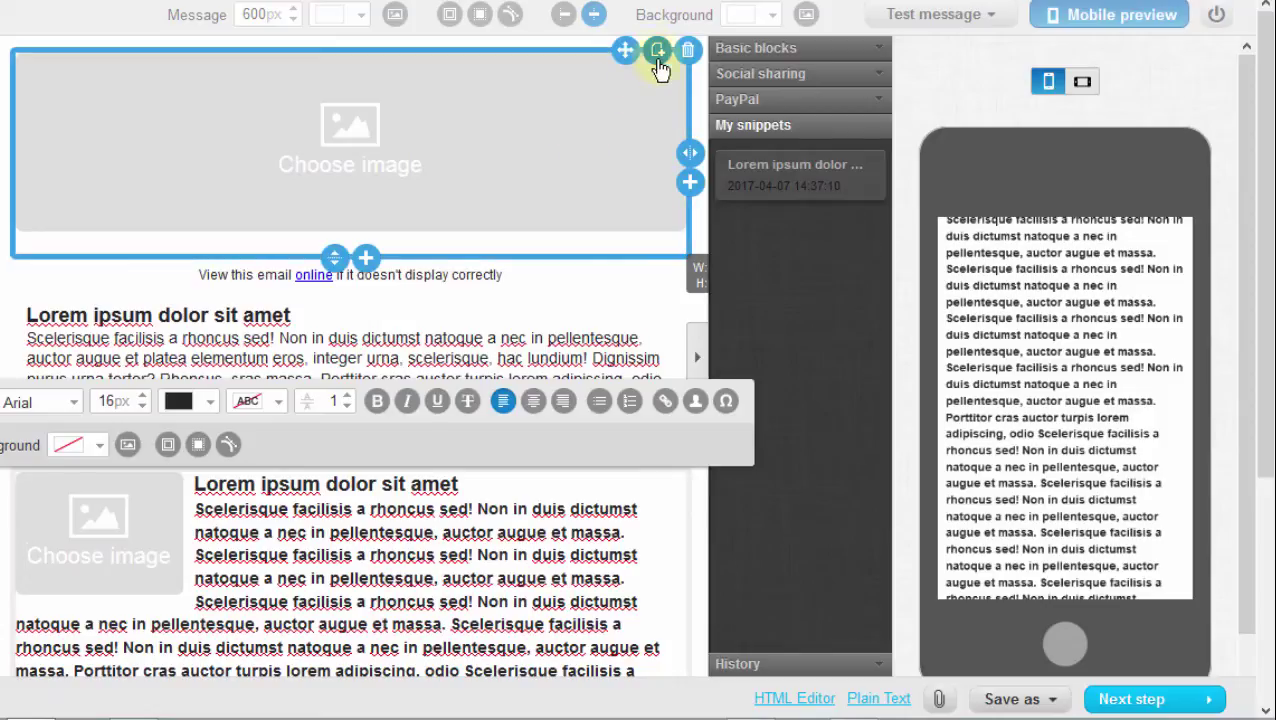
left_click_drag(660, 66, 795, 262)
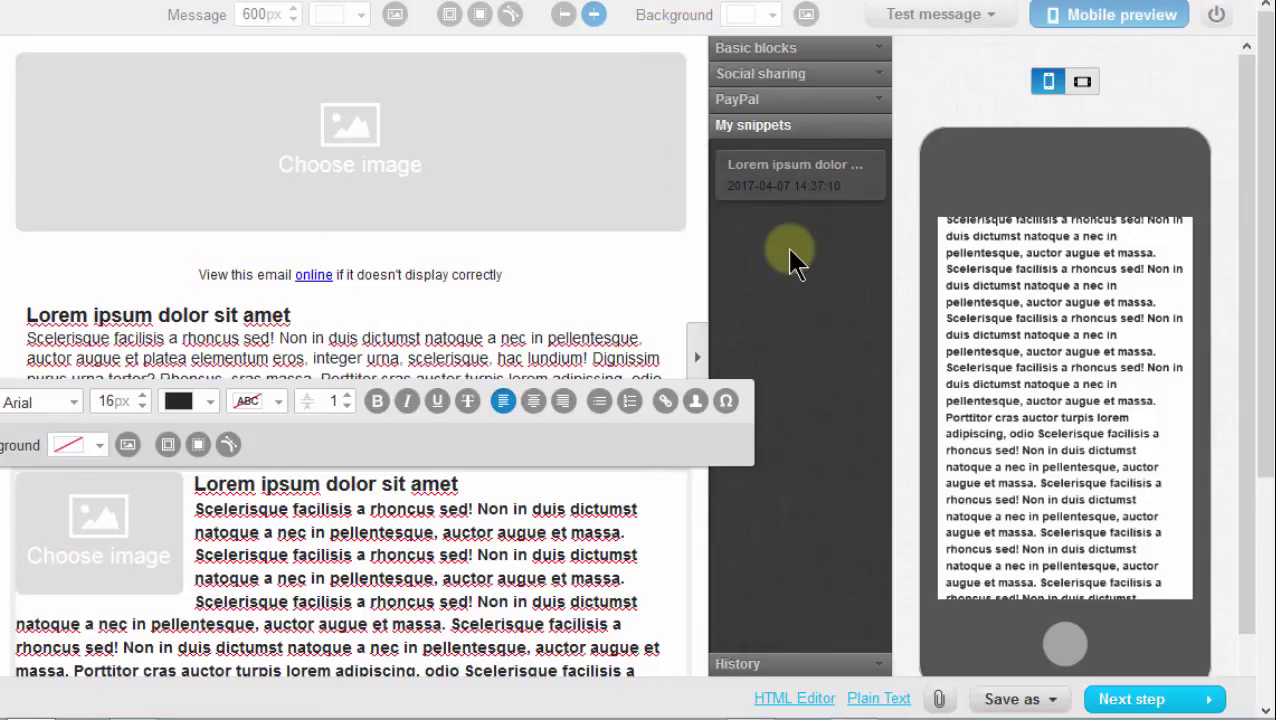
- Restore the message's 2:22:38 PM version from its history, and switch to the 2:34:56 PM version
left_click(783, 665)
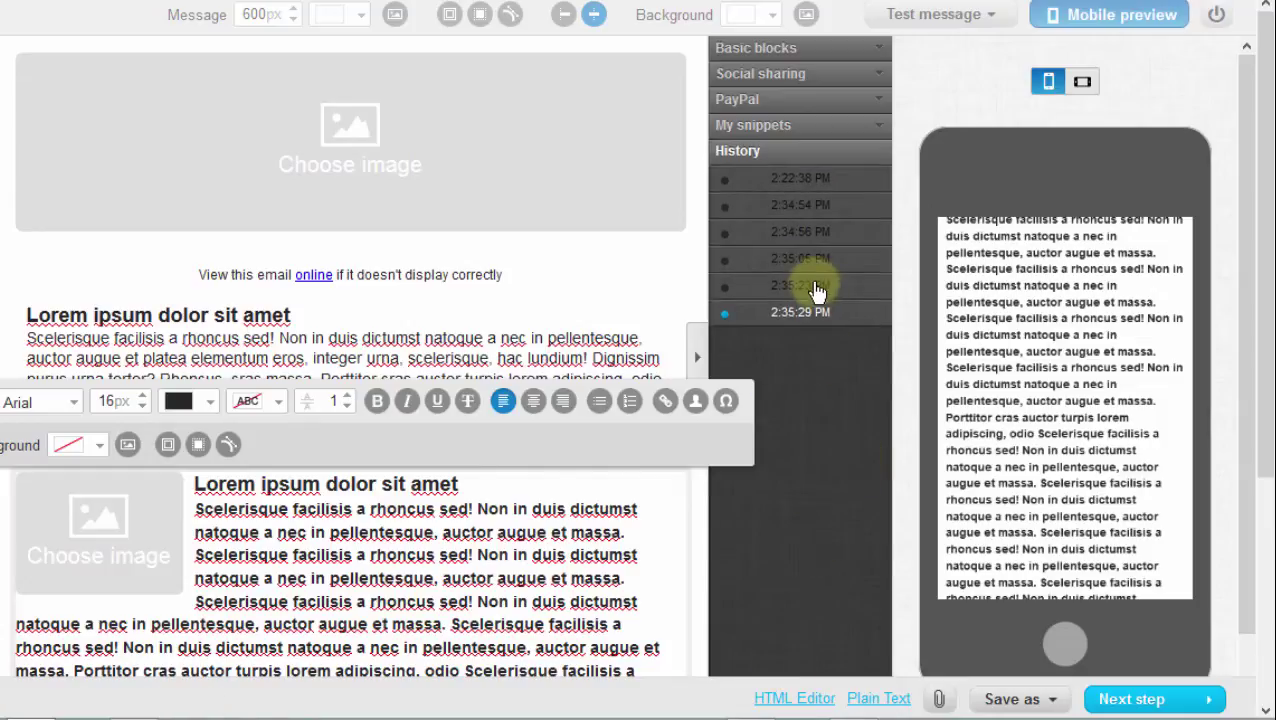
mouse_move(792, 195)
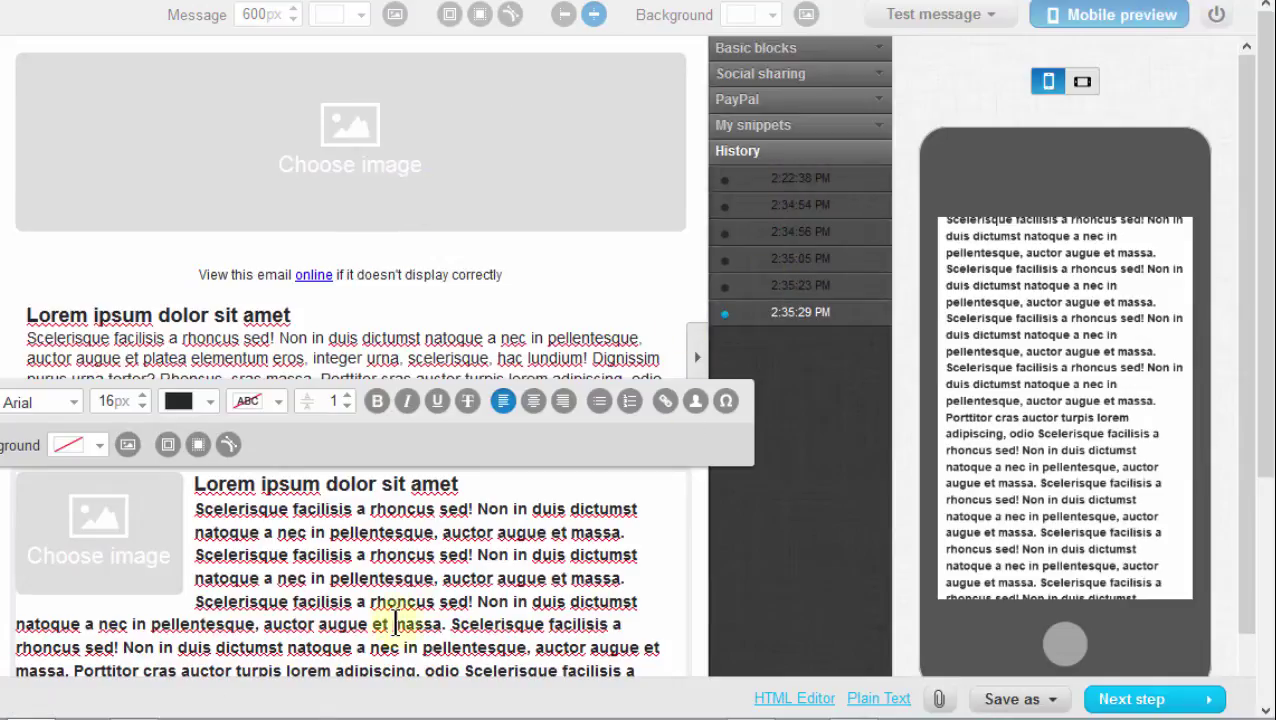
left_click(725, 183)
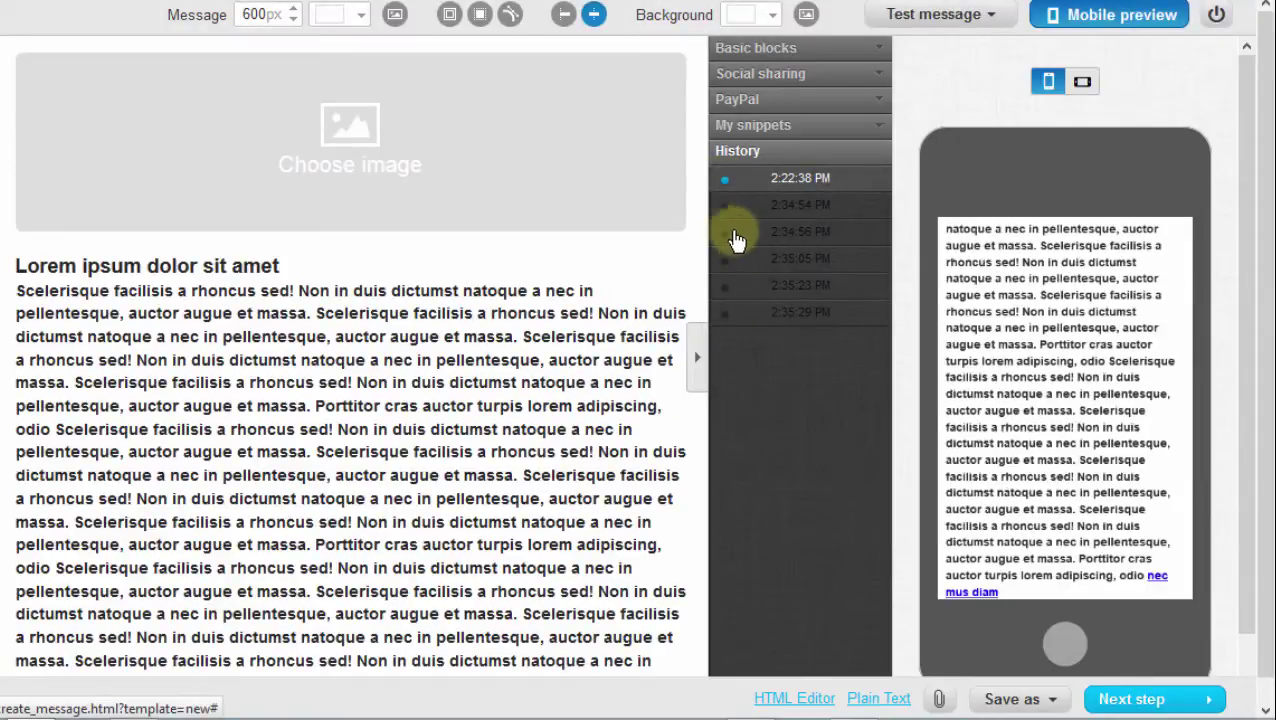
left_click(728, 234)
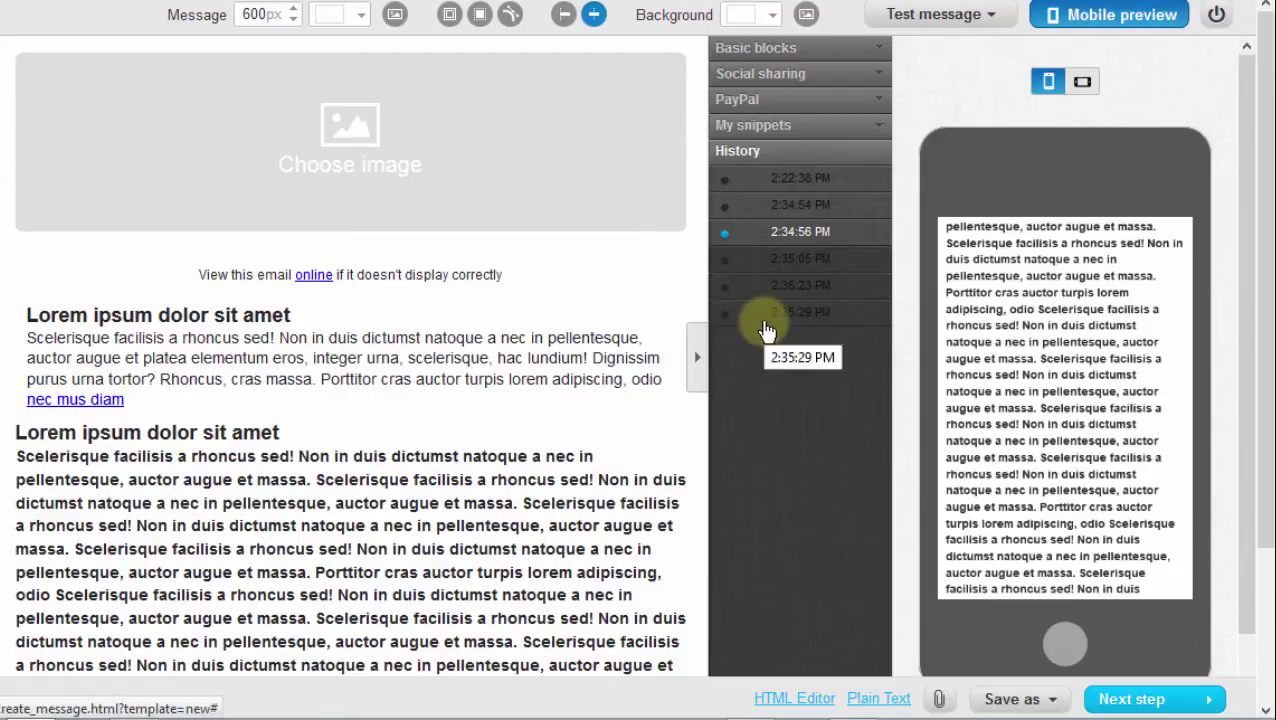
mouse_move(760, 327)
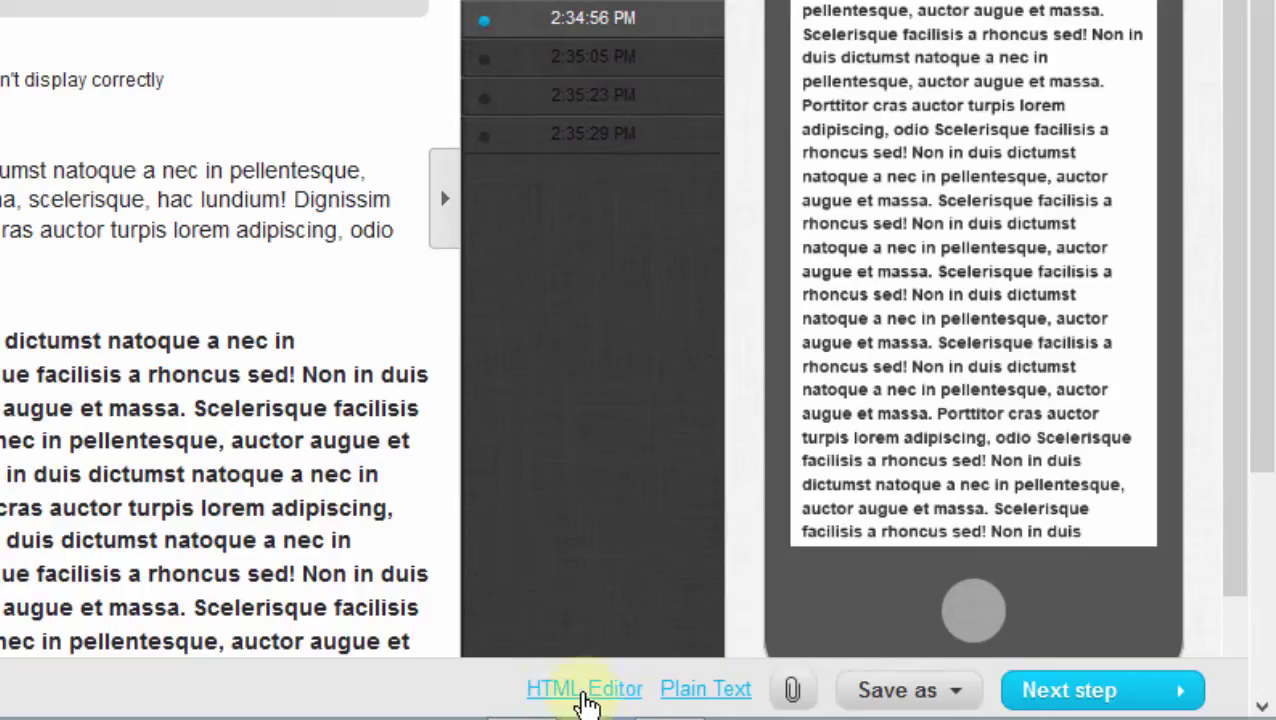
- Examine the HTML and plain text editing options and the choices for saving the message as a template or draft
mouse_move(285, 425)
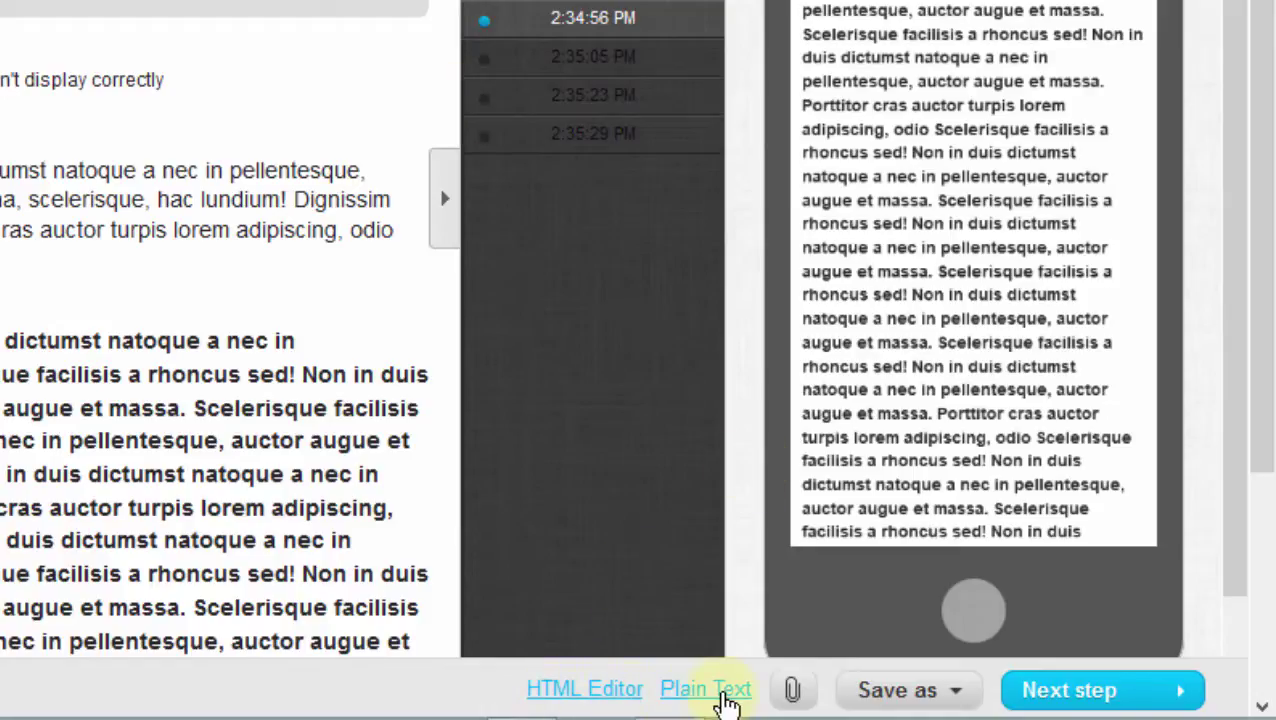
left_click(875, 700)
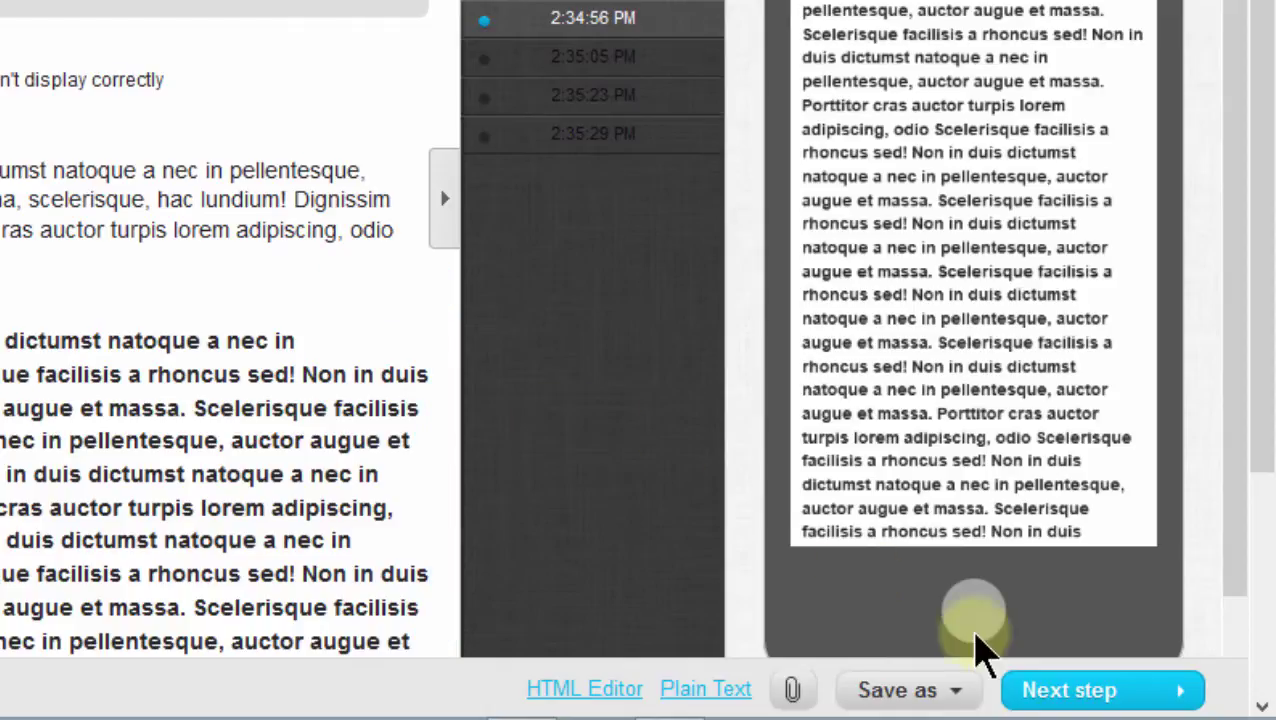
left_click(905, 692)
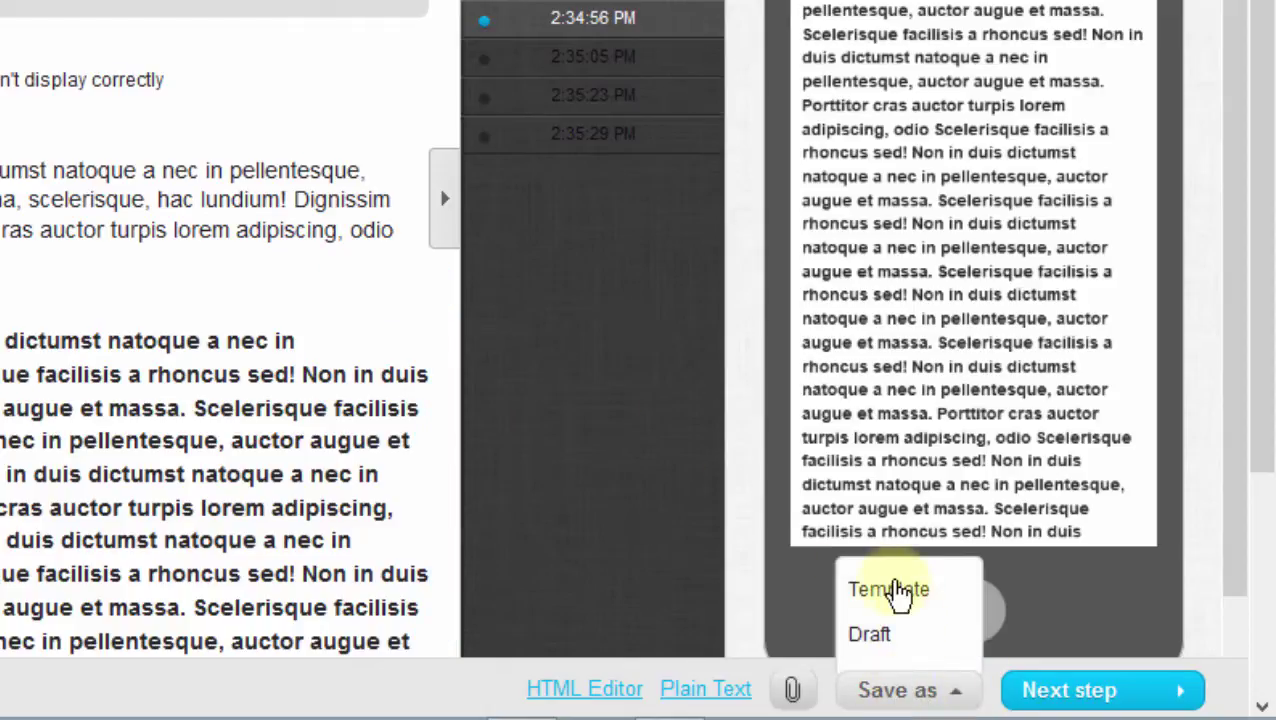
left_click(880, 594)
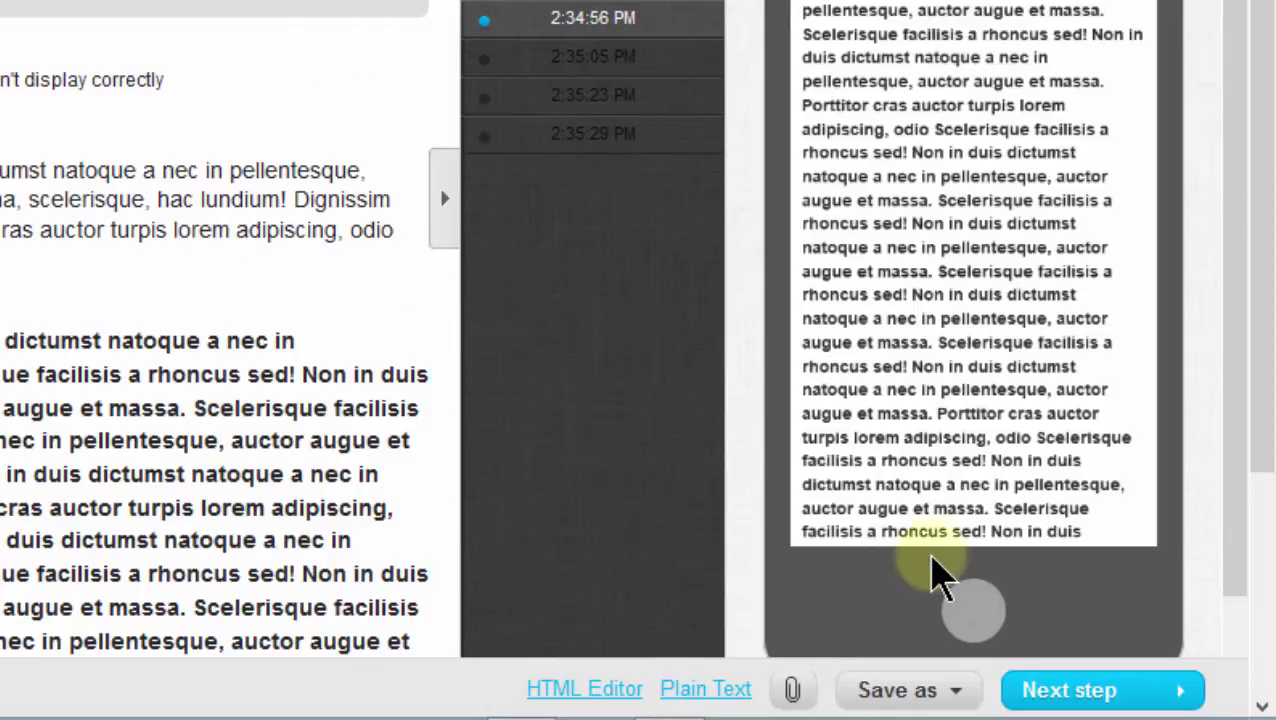
left_click(910, 693)
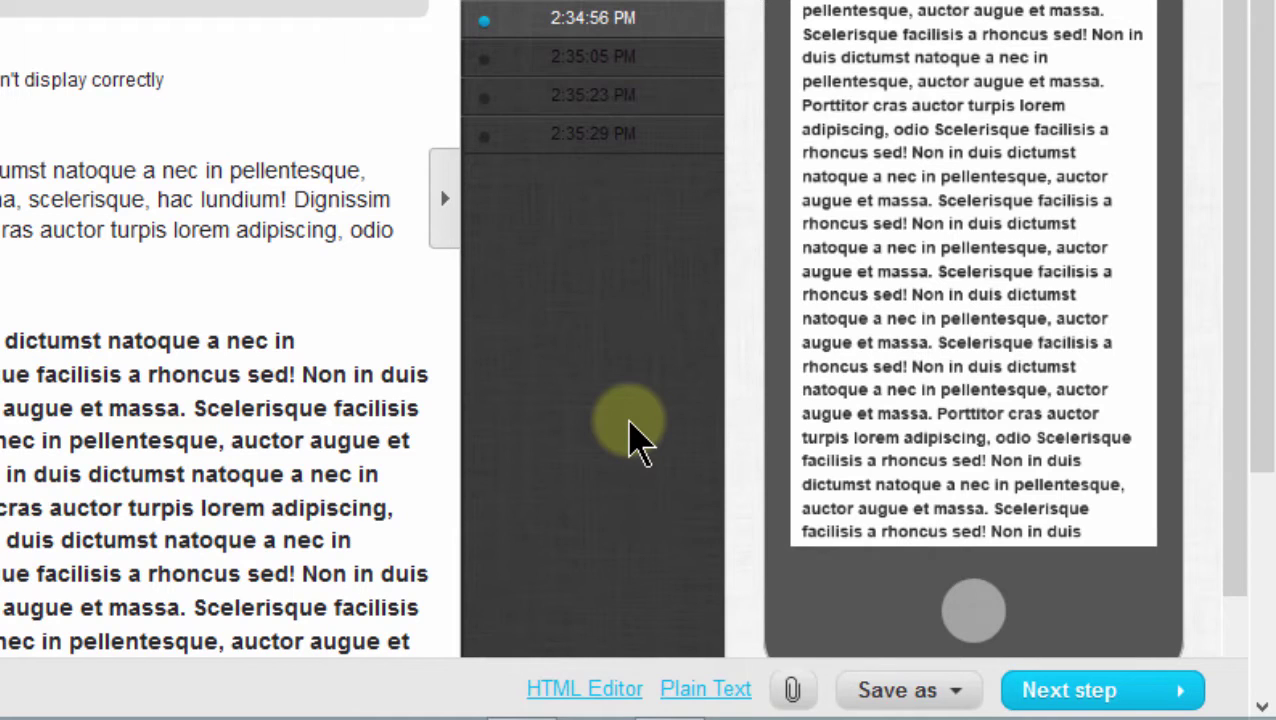
mouse_move(935, 697)
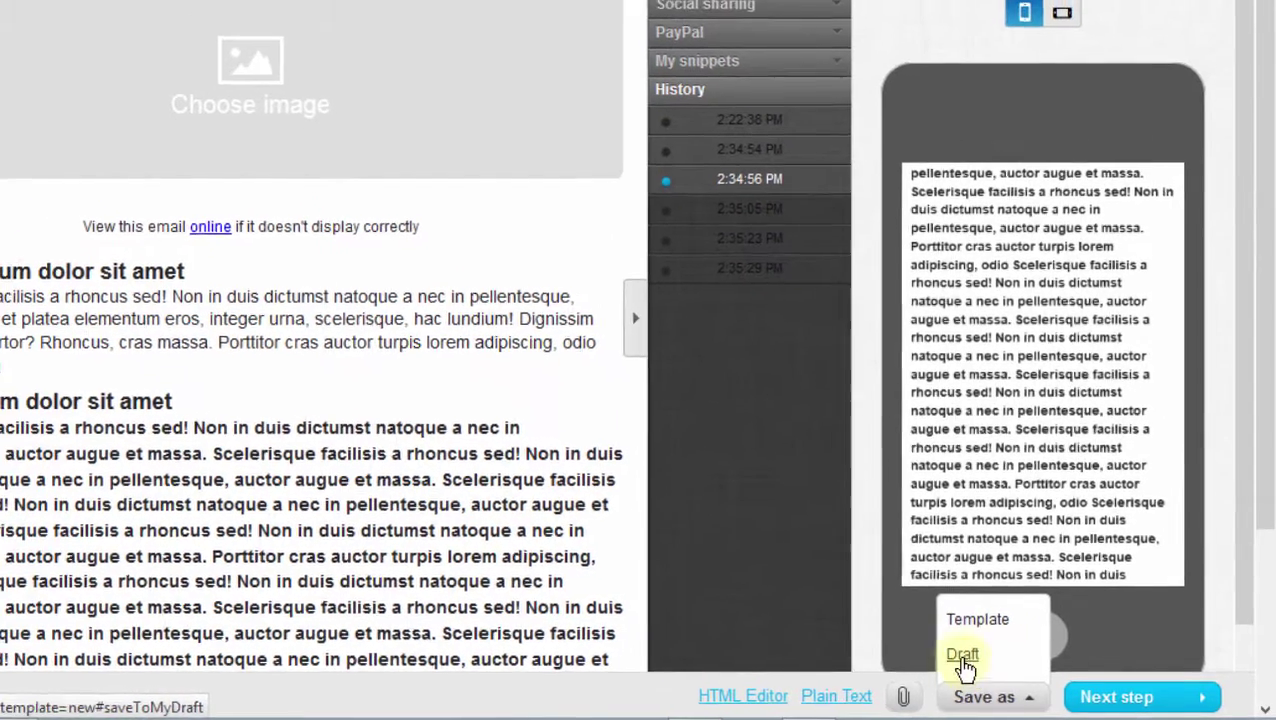
left_click(966, 656)
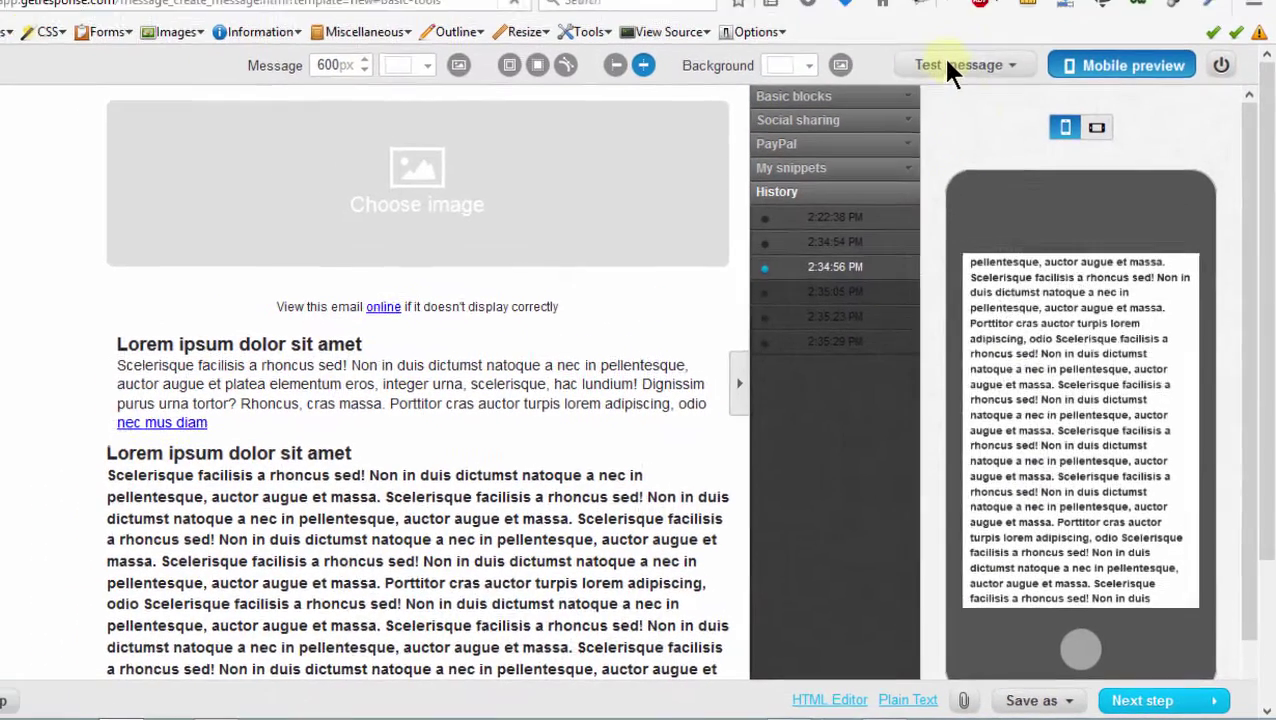
- Examine the available message tests, including Inbox Preview and SpamScore, and the email's appearance in the mobile preview
left_click(952, 60)
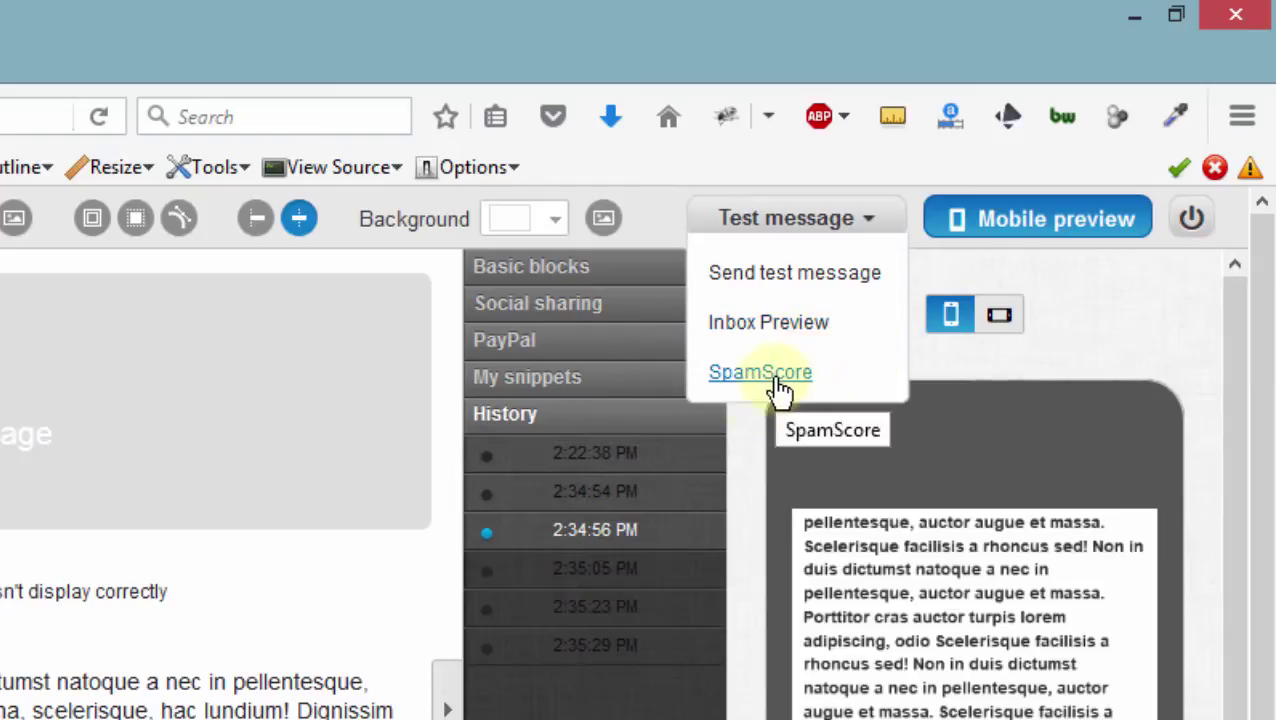
left_click(779, 390)
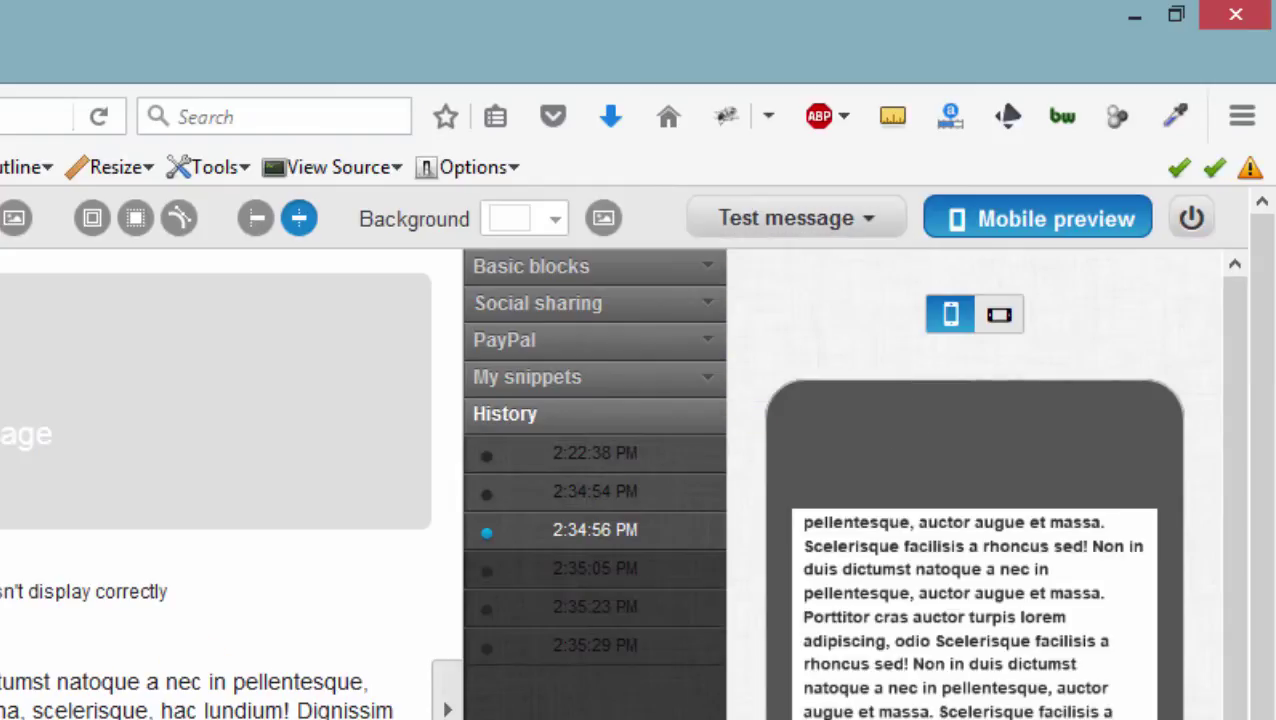
left_click(840, 222)
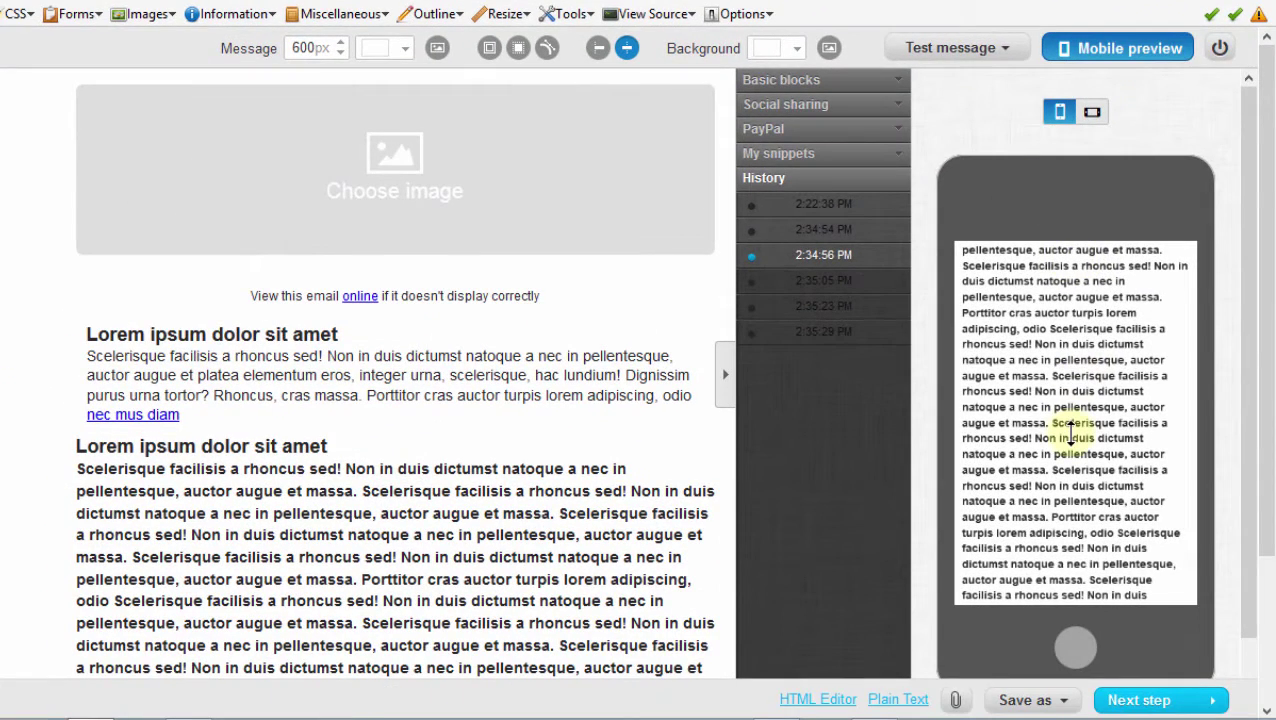
left_click_drag(1070, 415, 1085, 630)
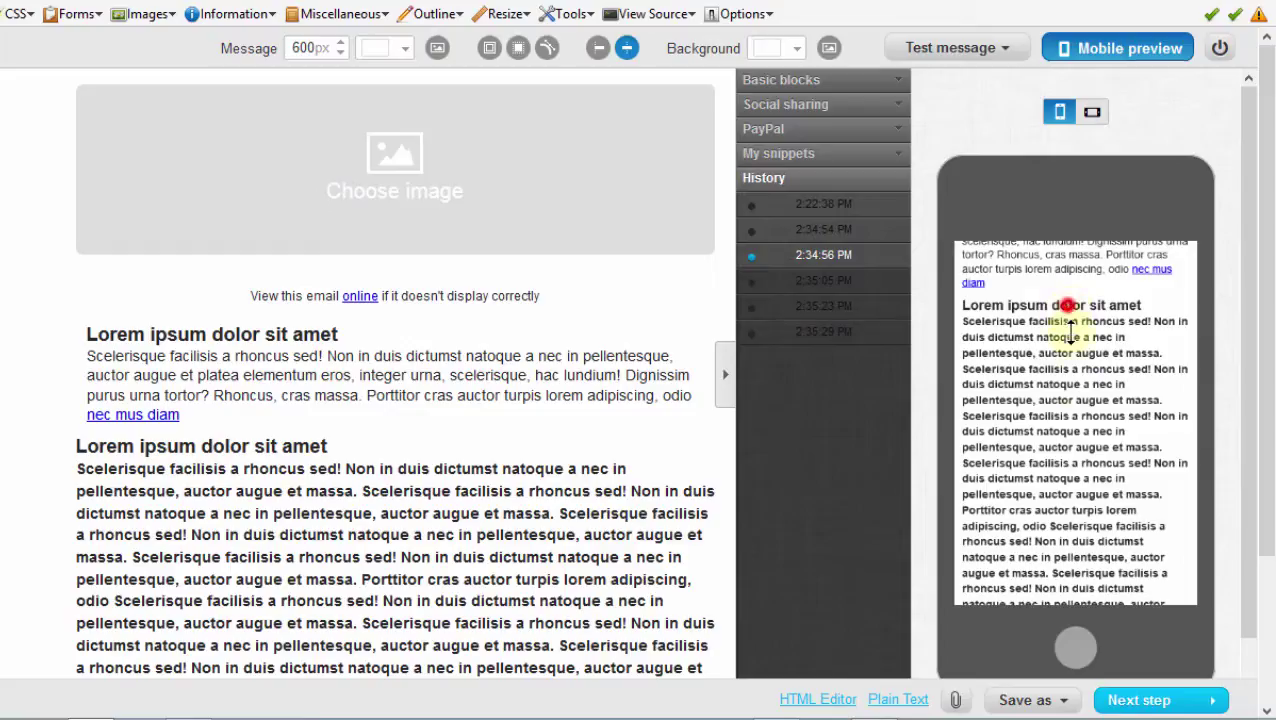
- Examine the full length of the email in the portrait mobile preview, from the header image to the closing link
left_click_drag(1070, 334, 1075, 522)
left_click_drag(1067, 440, 1067, 455)
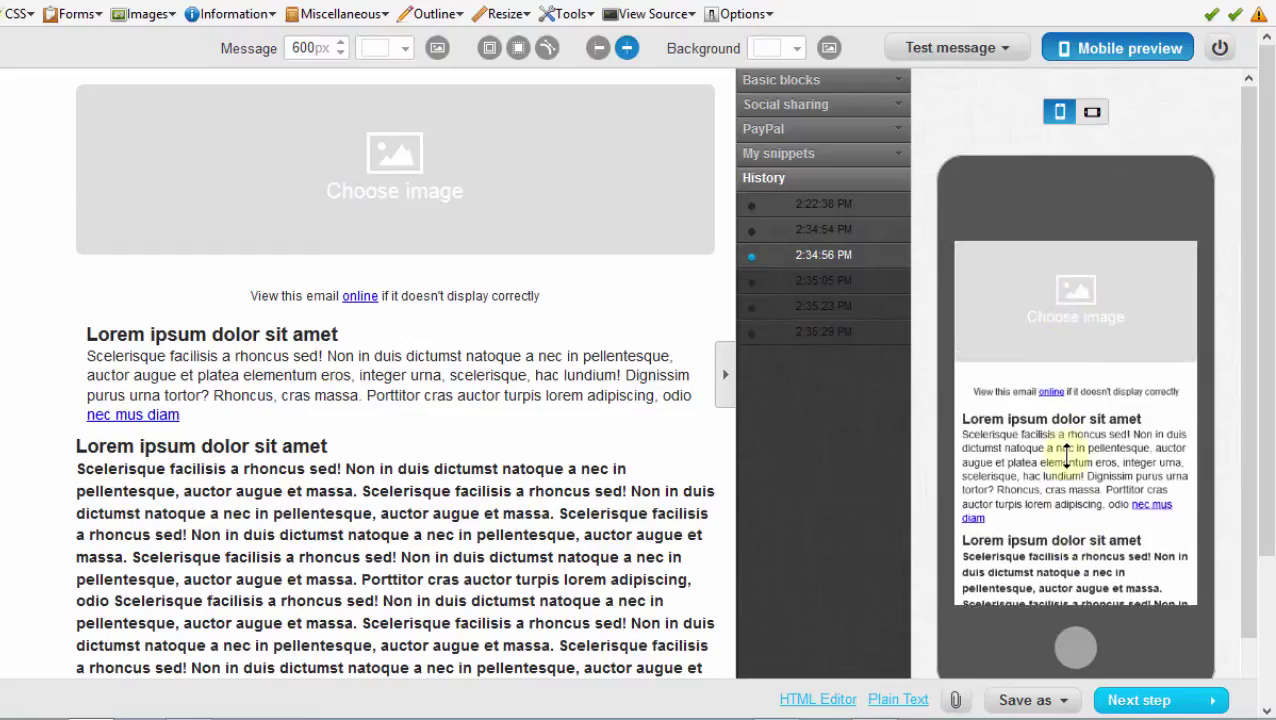
left_click_drag(1068, 510, 1054, 250)
left_click_drag(1059, 492, 1054, 330)
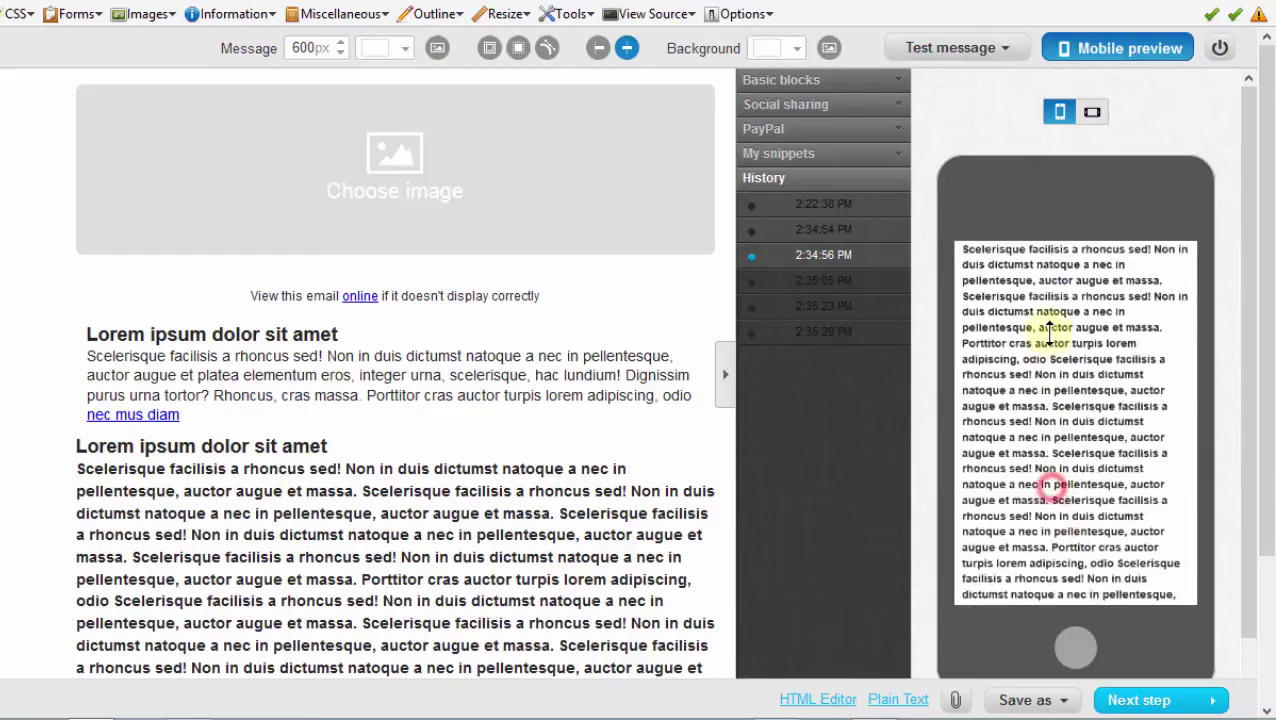
left_click(1046, 445)
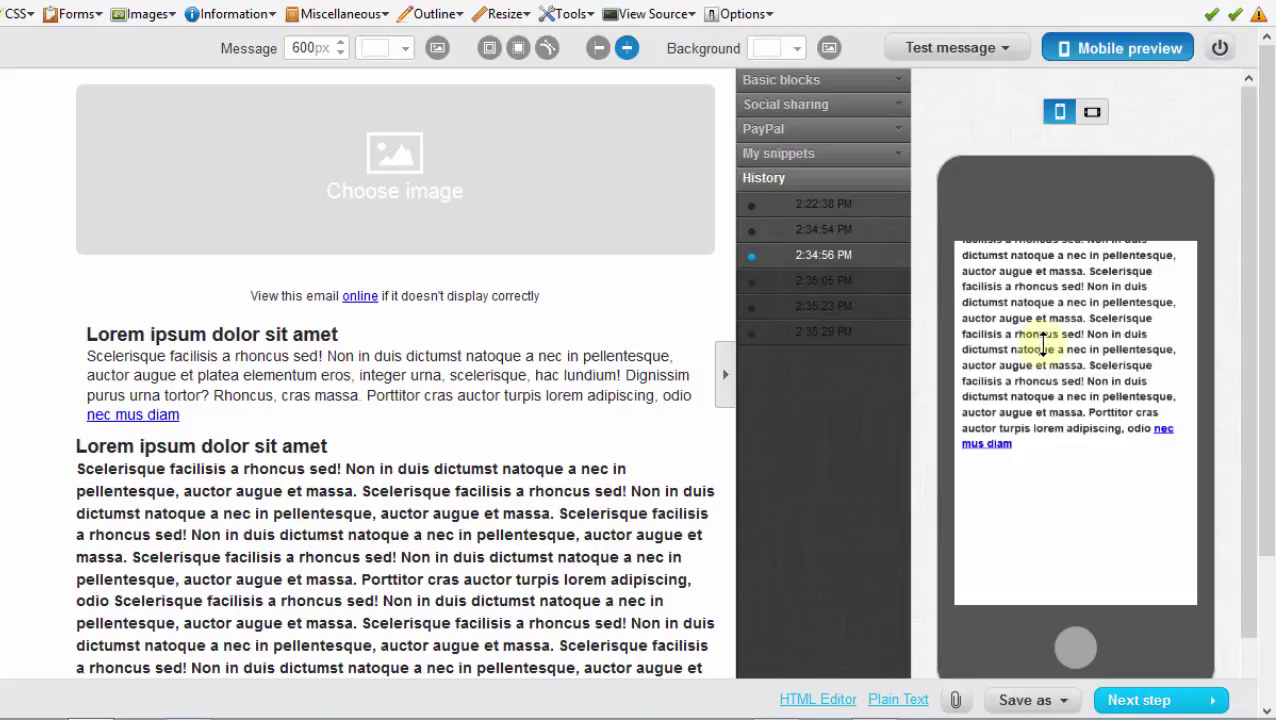
scroll(1262, 470, "down", 1)
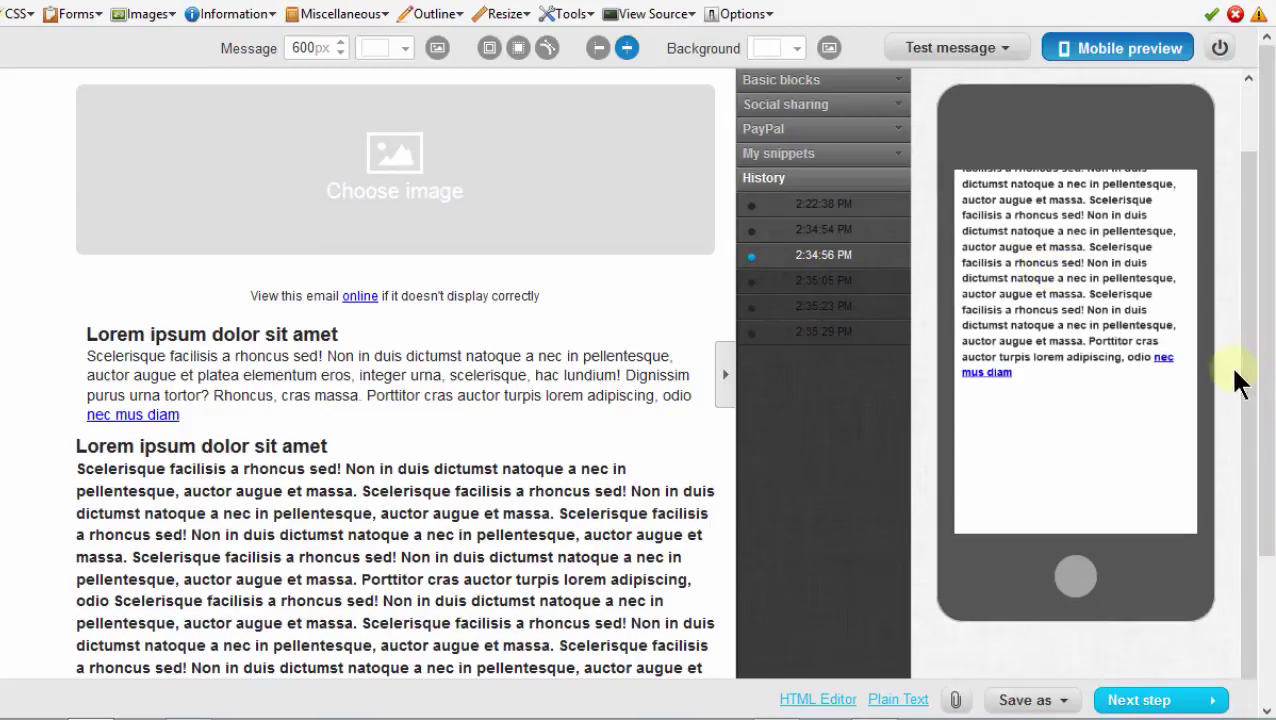
left_click_drag(1247, 366, 1242, 172)
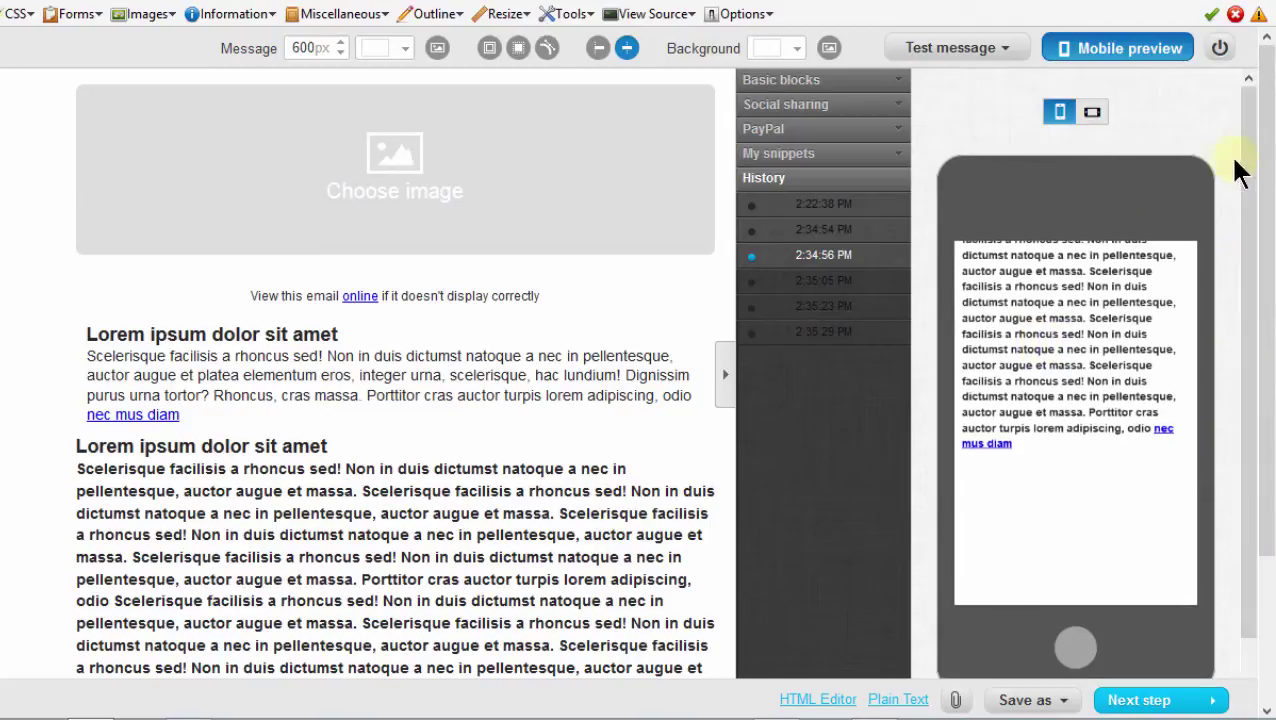
left_click(122, 358)
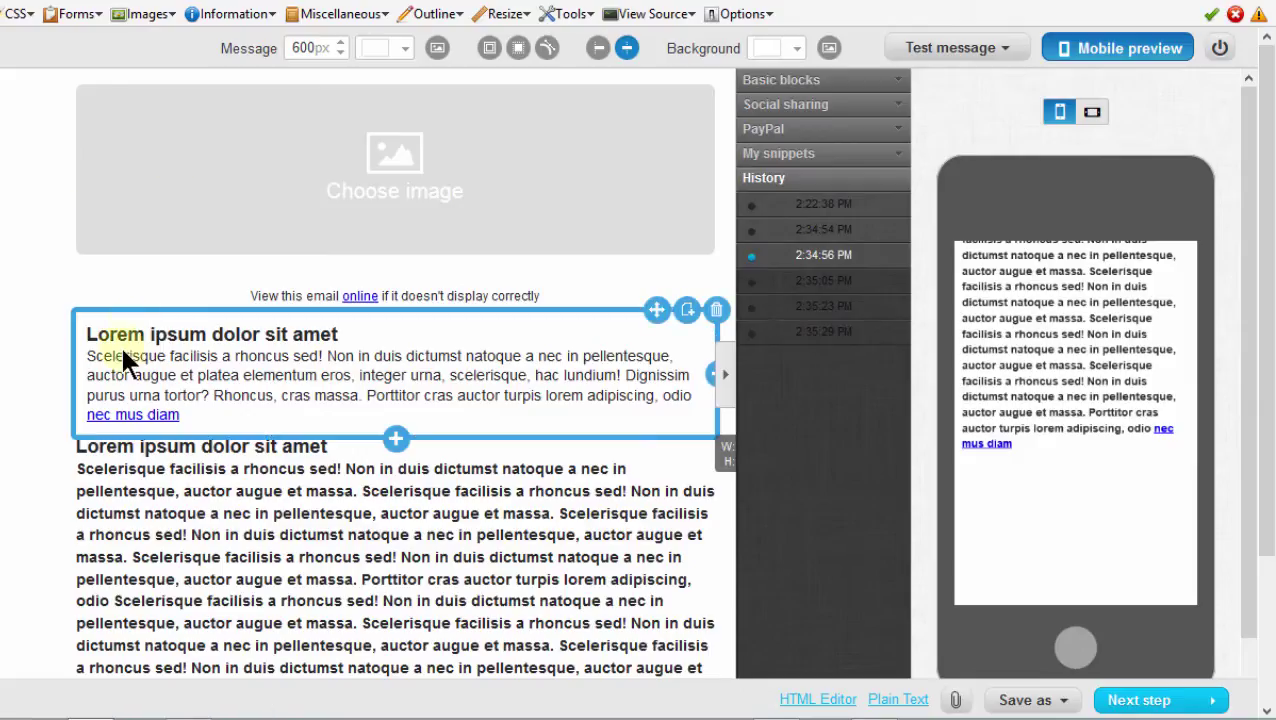
left_click(122, 472)
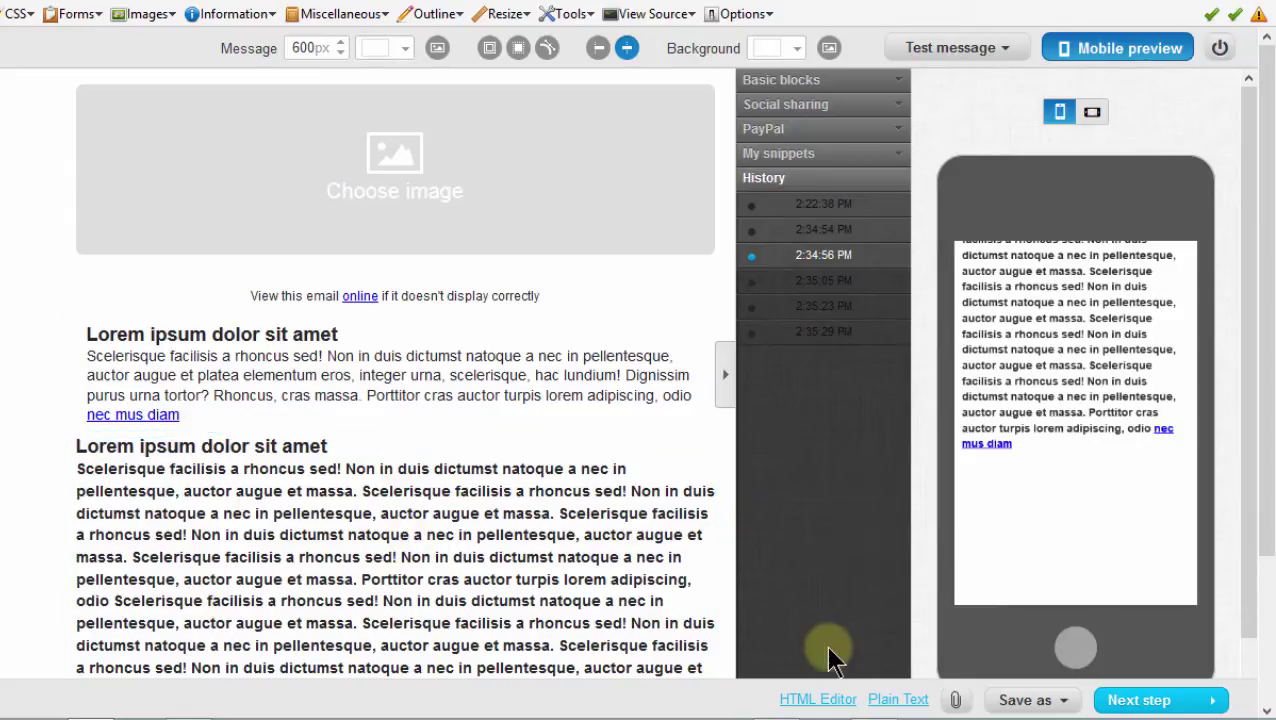
left_click(1143, 703)
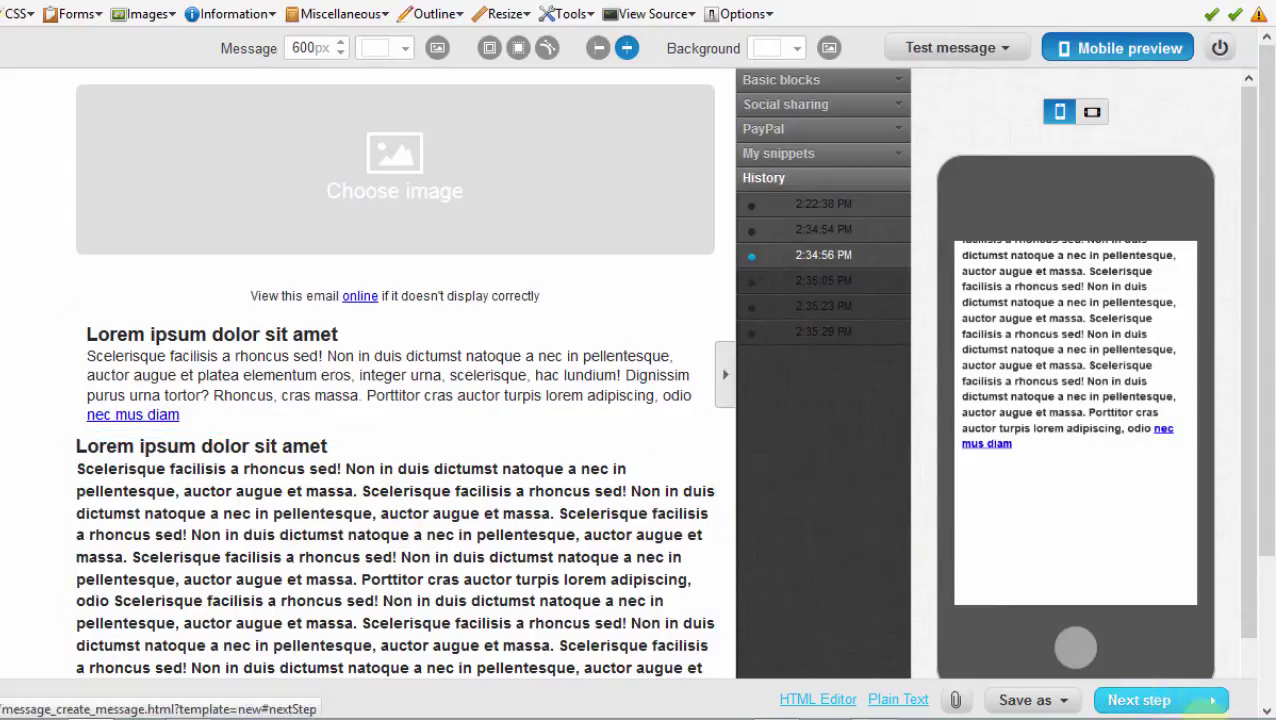
left_click(1140, 700)
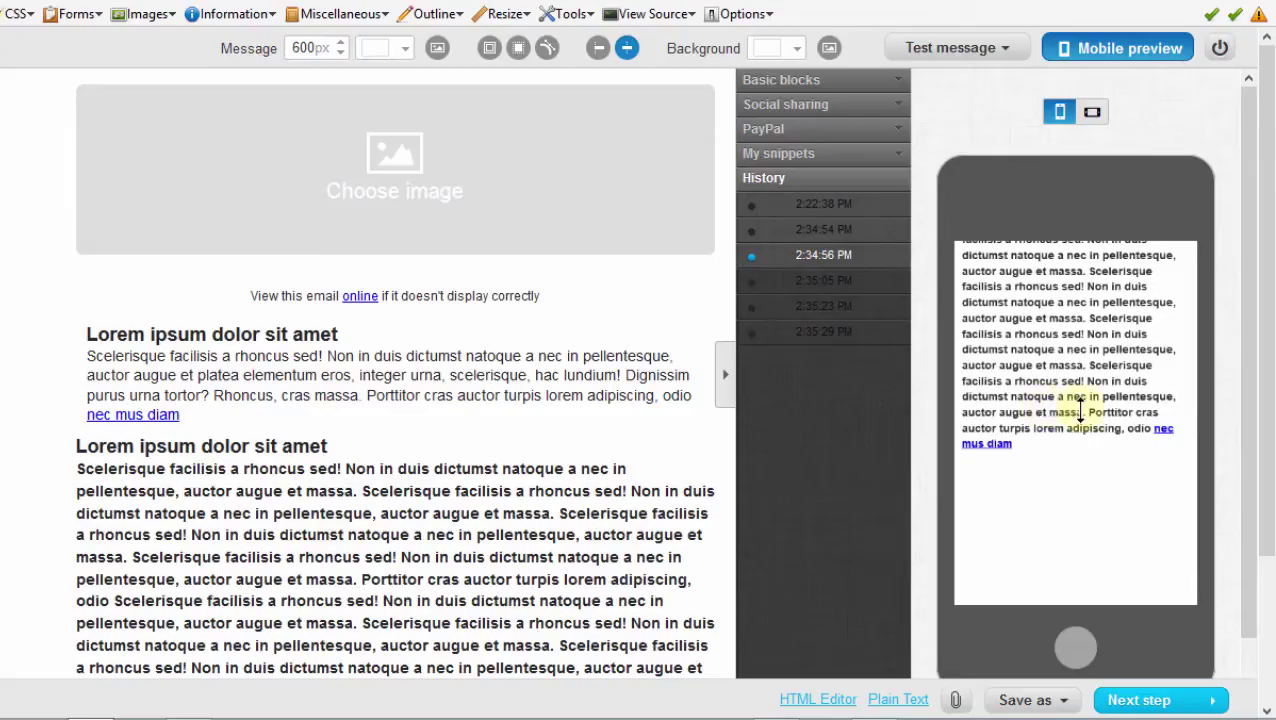
- Review the beginning of the email in the mobile preview and display the available basic blocks
left_click_drag(1072, 357, 1077, 464)
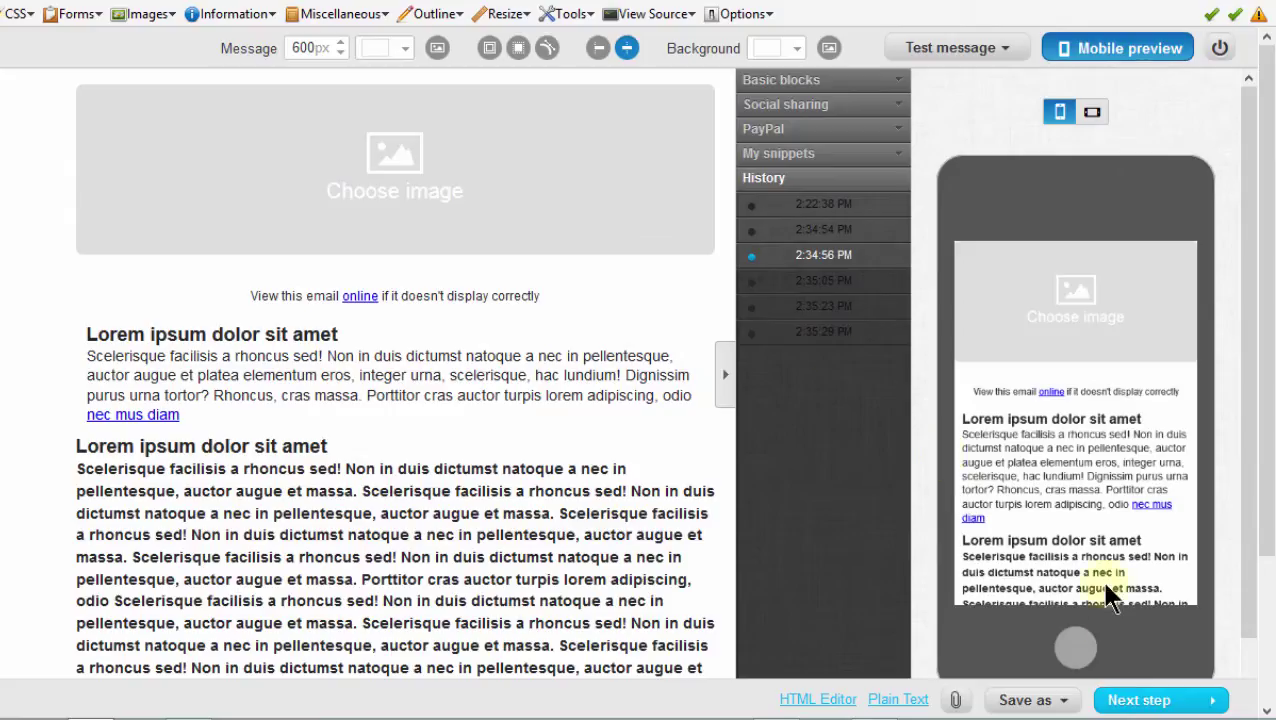
left_click(584, 330)
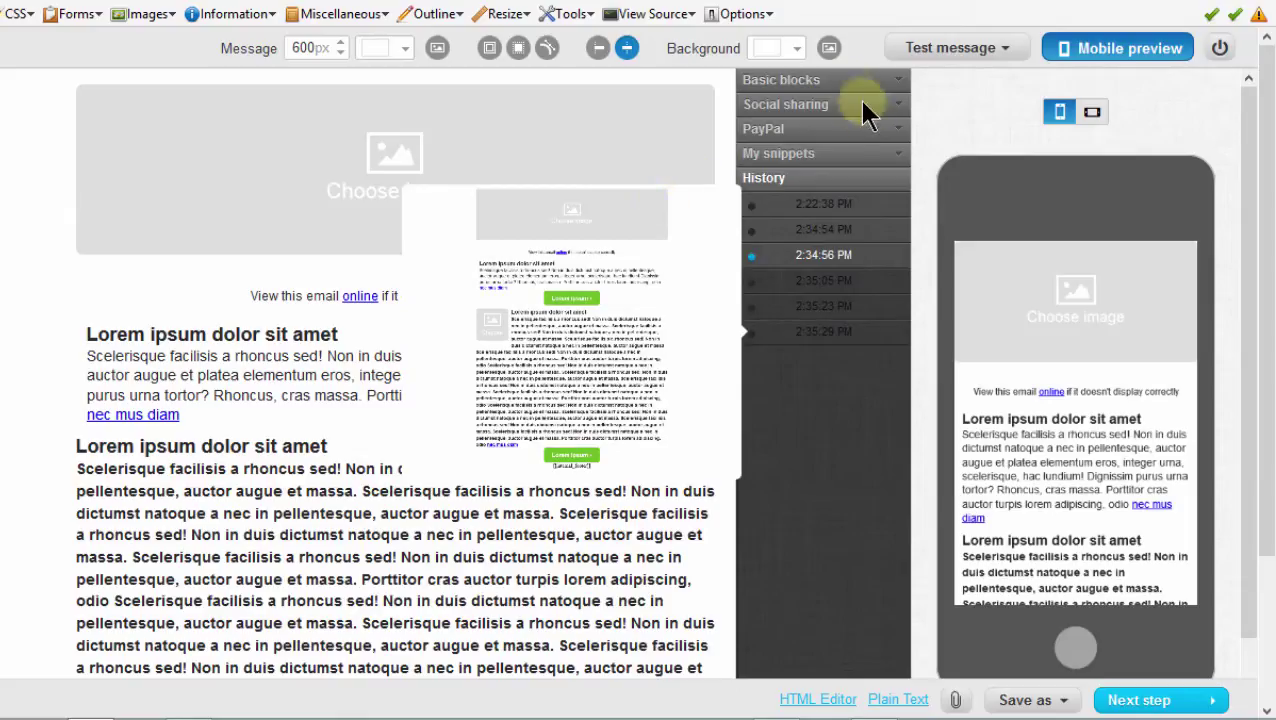
left_click(812, 82)
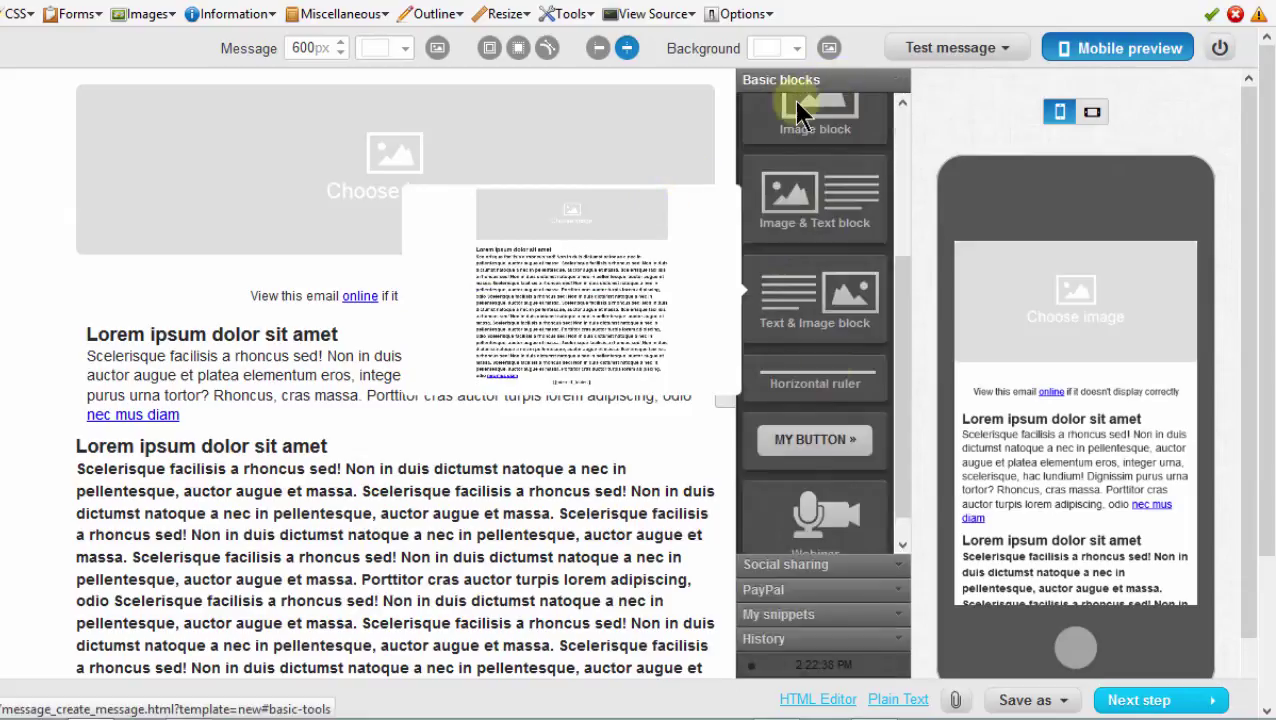